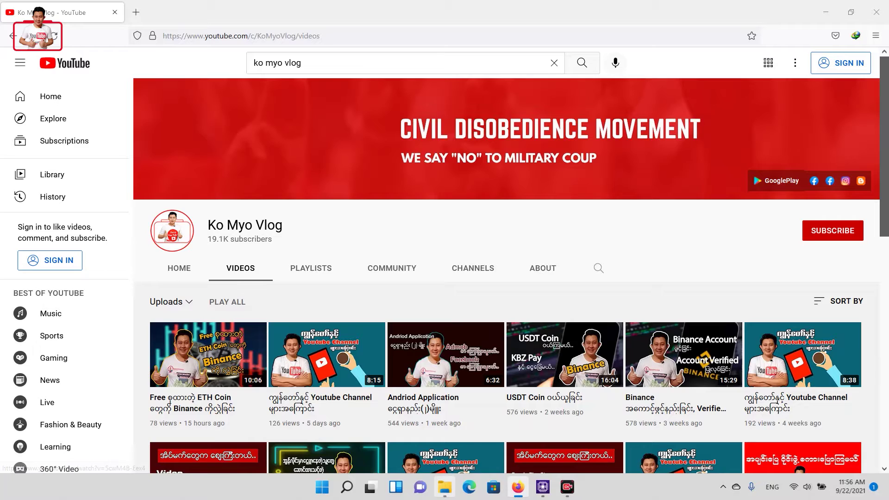
Switch to File Explorer and check the Windows (C:) and Data (D:) drives in This PC.
left_click(445, 487)
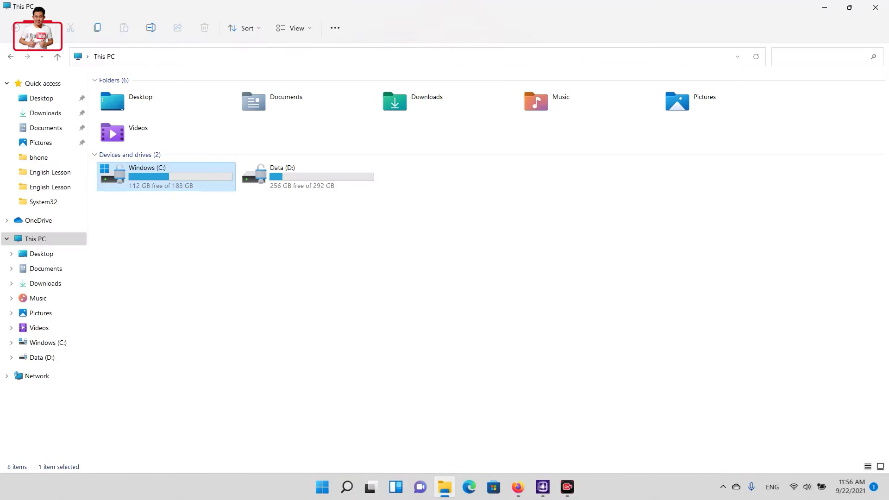
left_click(166, 176)
left_click(307, 176)
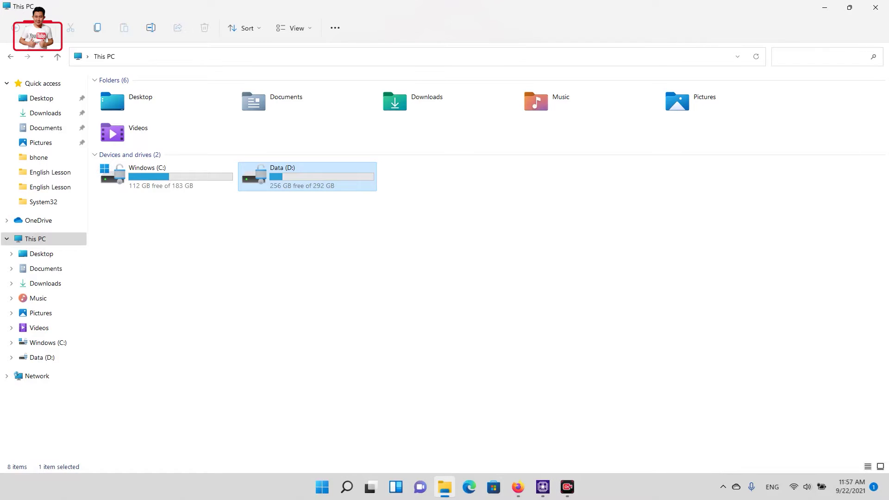
Run the dfrgui command to launch the Optimize Drives utility.
key("super+r")
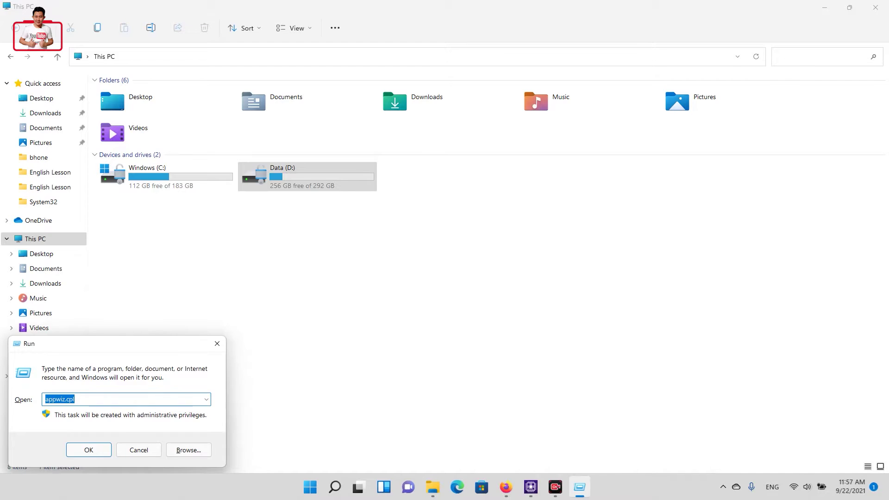
type("d")
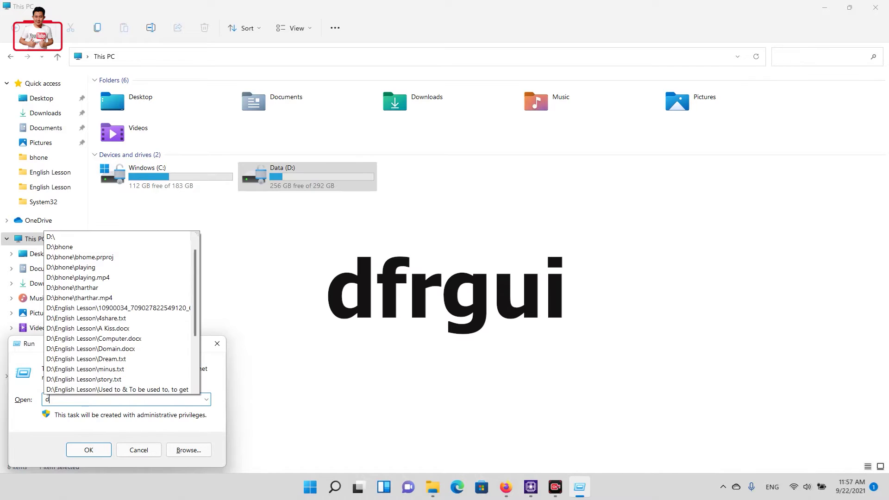
type("frgui")
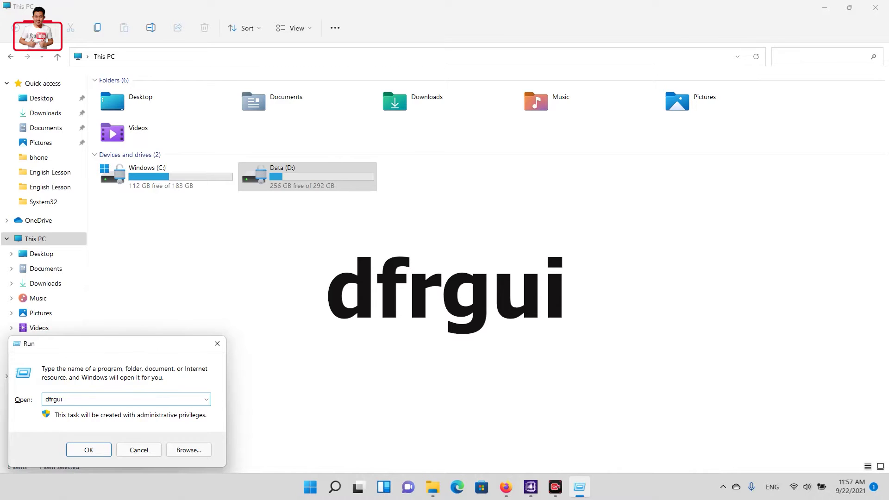
key("Return")
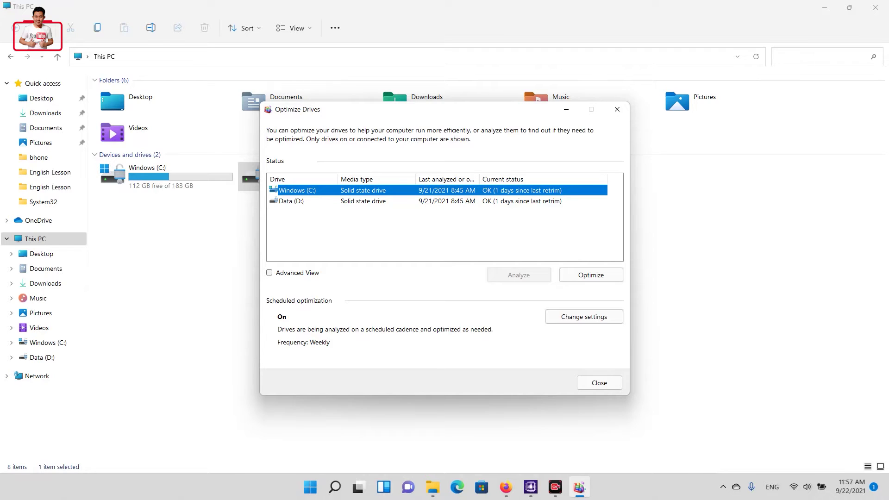
Check the media type of the Windows (C:) and Data (D:) drives, and close Optimize Drives.
left_click(291, 201)
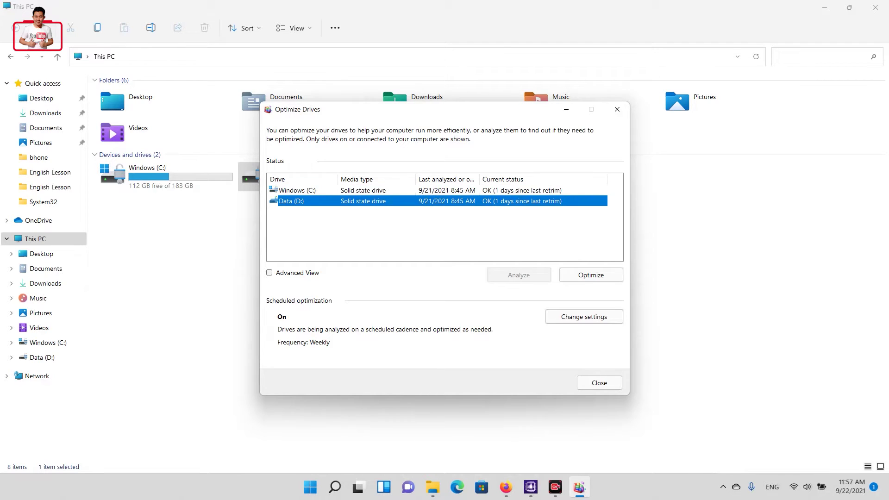
left_click(296, 191)
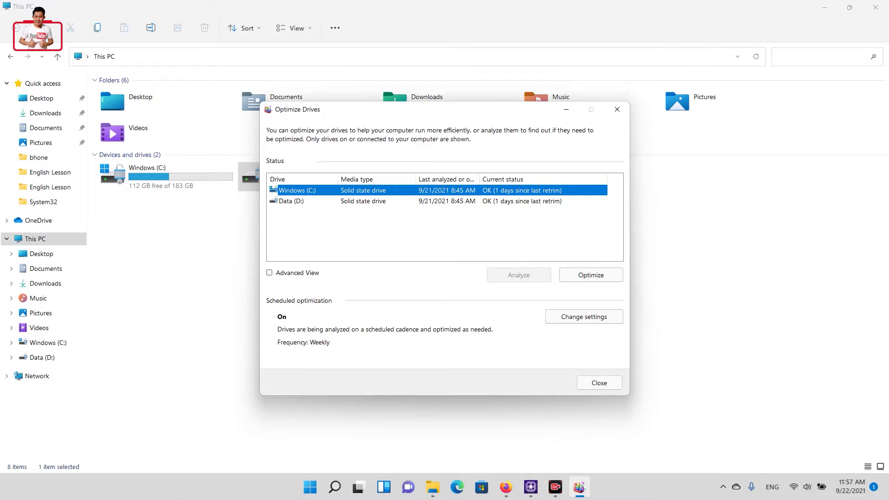
key("super+r")
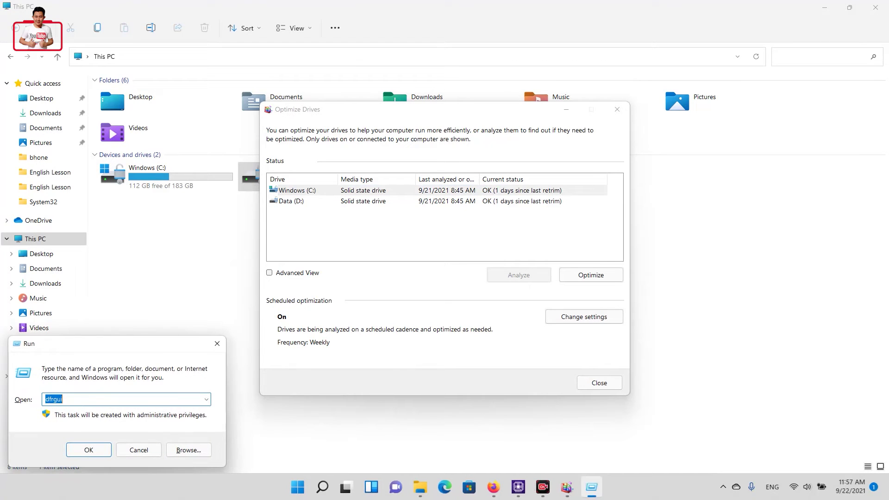
left_click(292, 201)
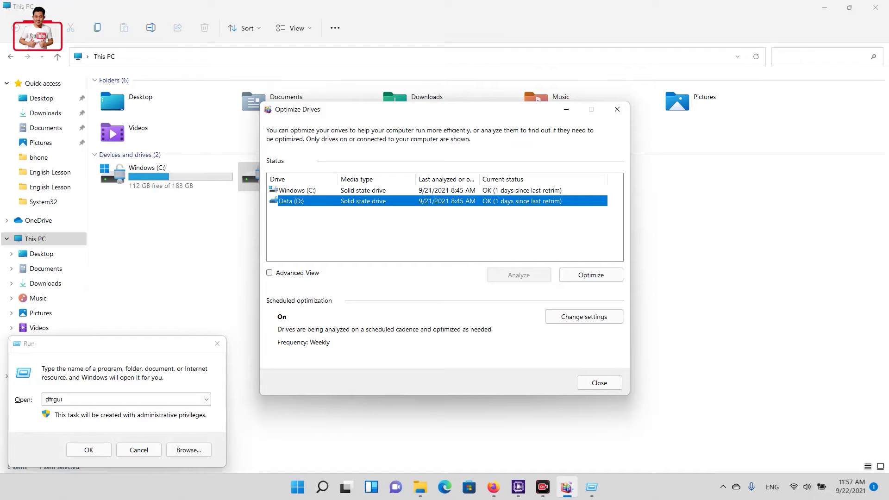
left_click(217, 343)
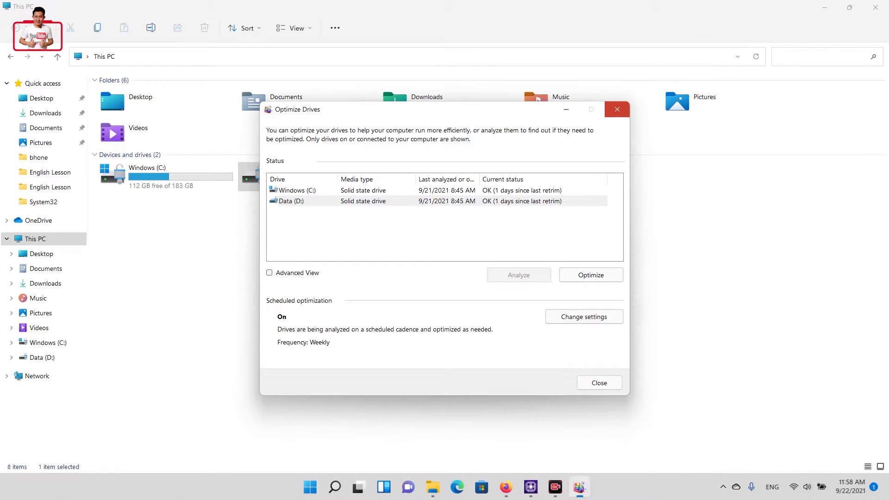
left_click(617, 109)
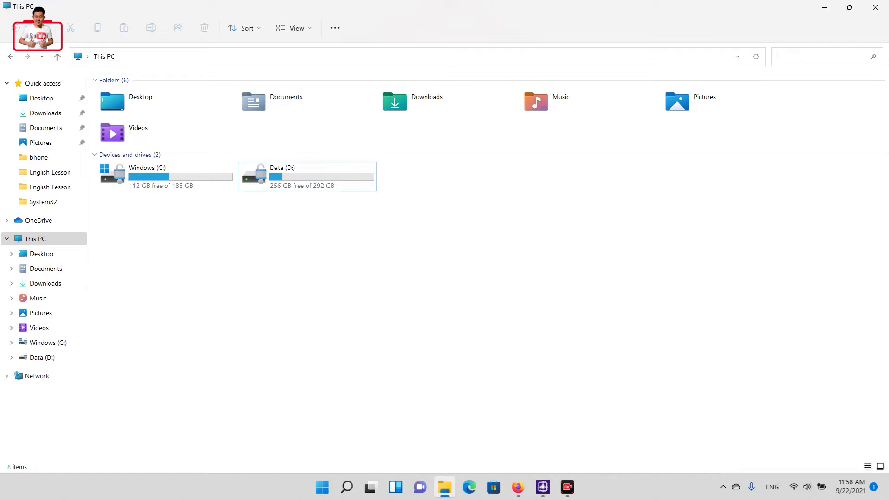
View the capacity of the Windows (C:) drive in its properties and close them.
left_click(166, 176)
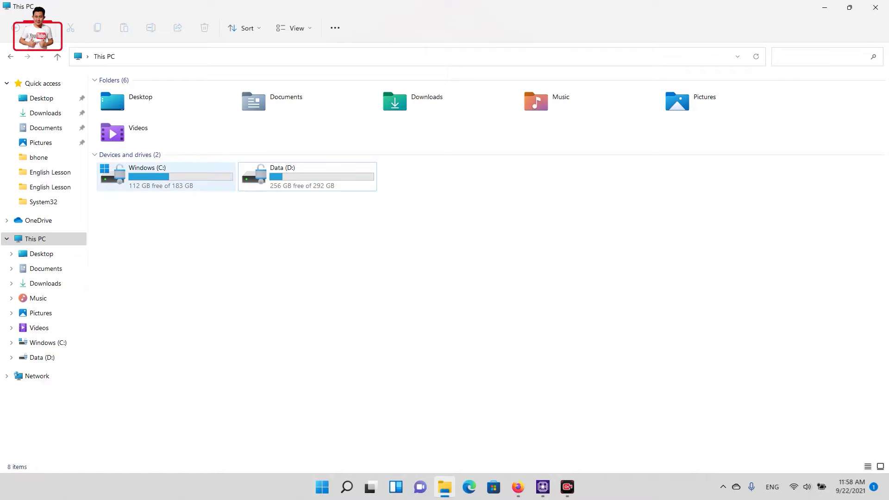
left_click(306, 176)
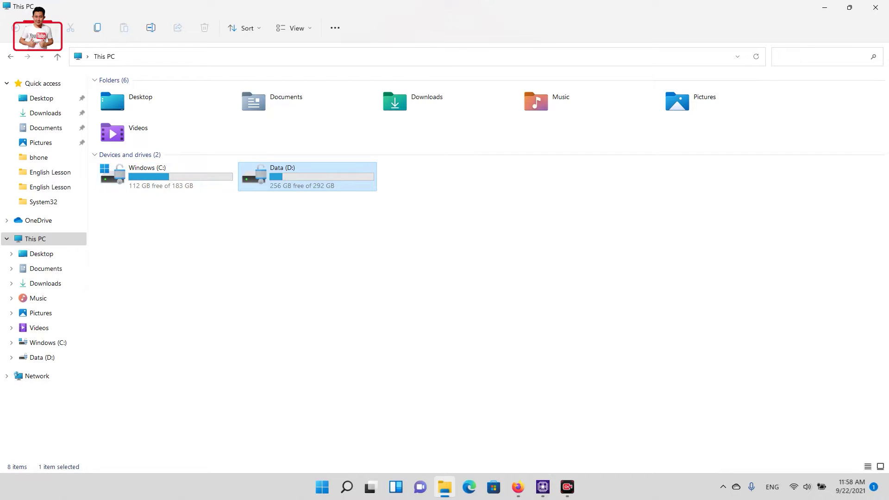
key("ctrl+space")
left_click(165, 176)
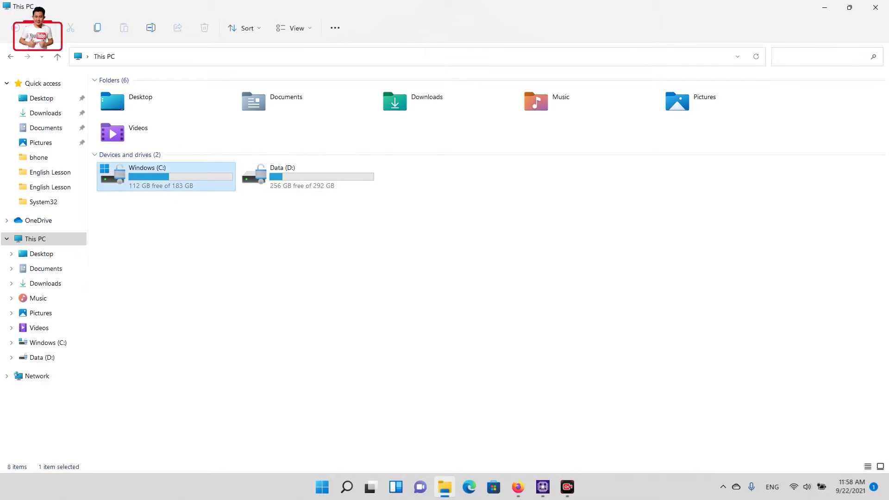
key("shift+F10")
key("Down")
key("Down")
key("Down")
key("Down")
key("Down")
key("Down")
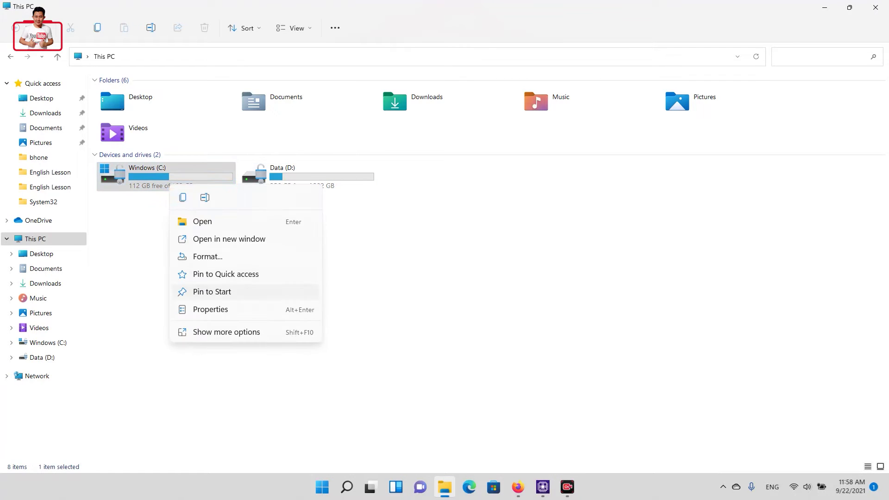
key("Return")
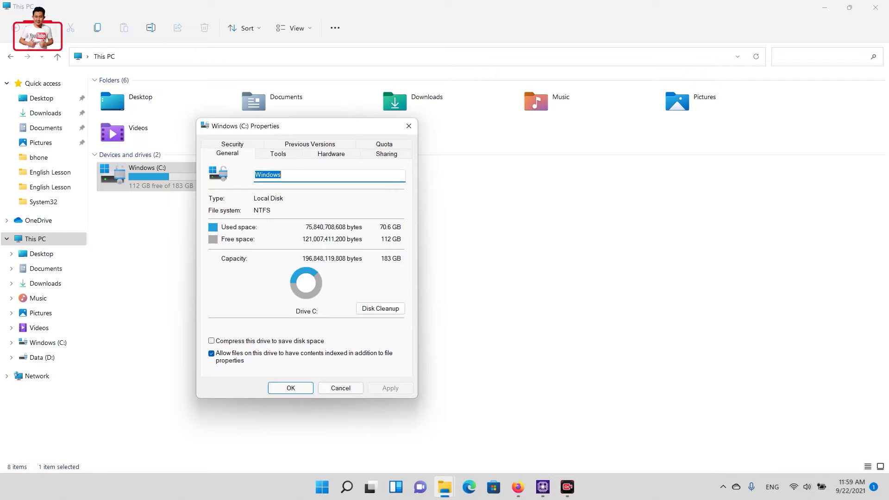
left_click(408, 126)
Open the properties of the Data (D:) drive to view its capacity.
left_click(307, 177)
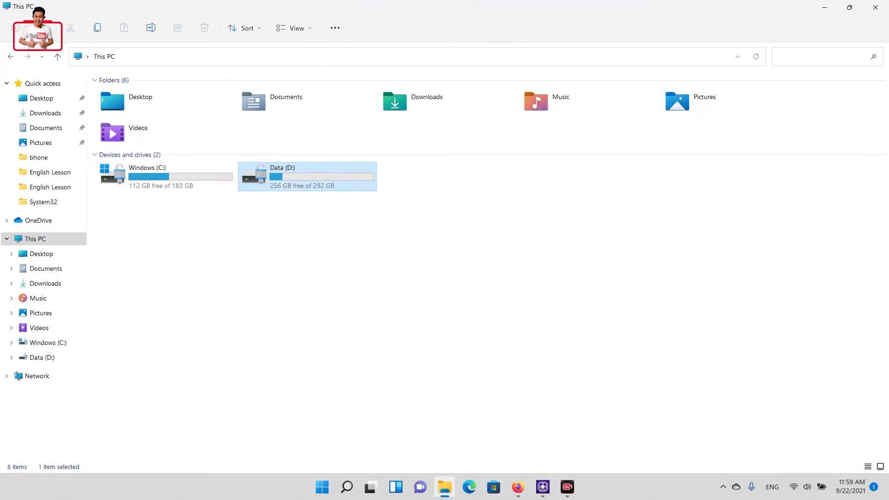
right_click(333, 177)
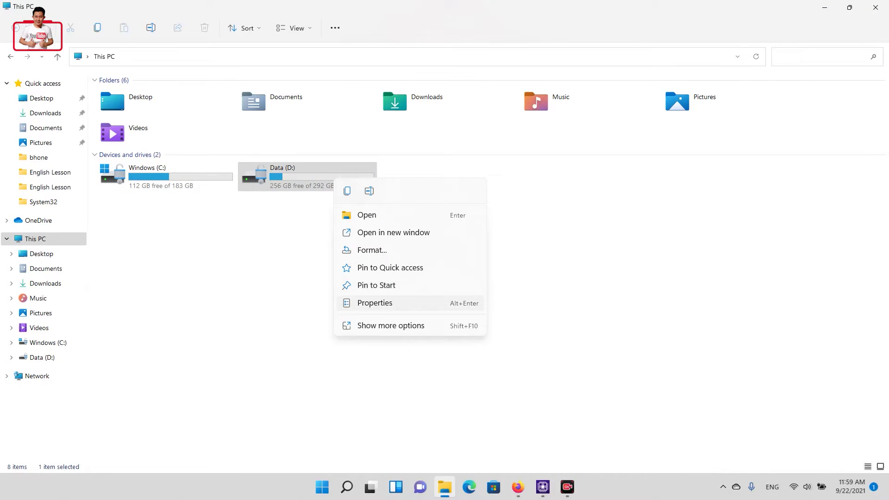
left_click(375, 303)
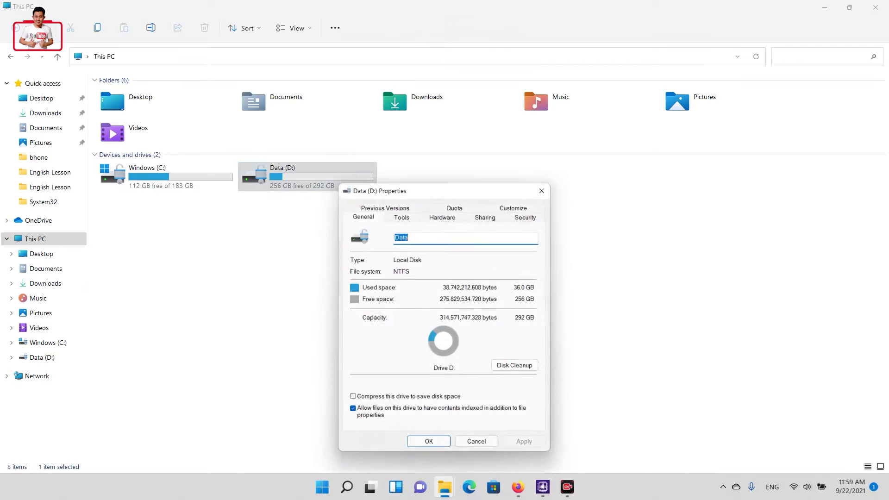
left_click_drag(446, 186, 432, 155)
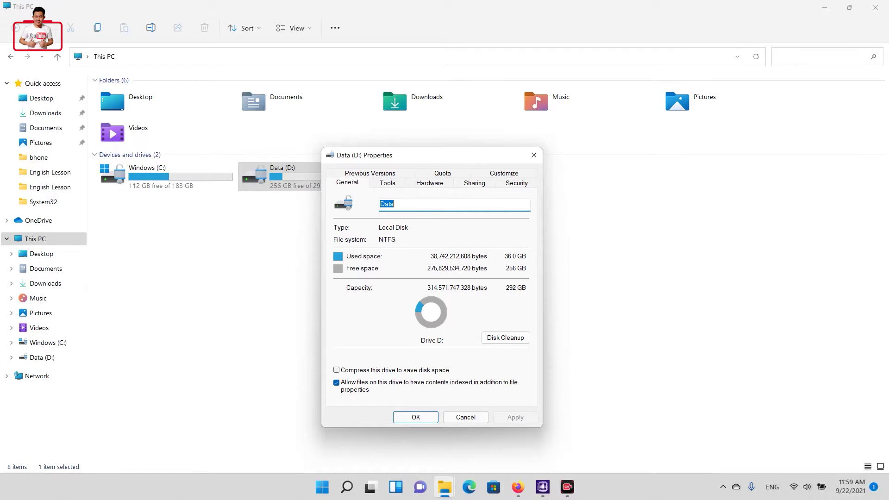
Launch the Calculator with the calc run command.
key("super+r")
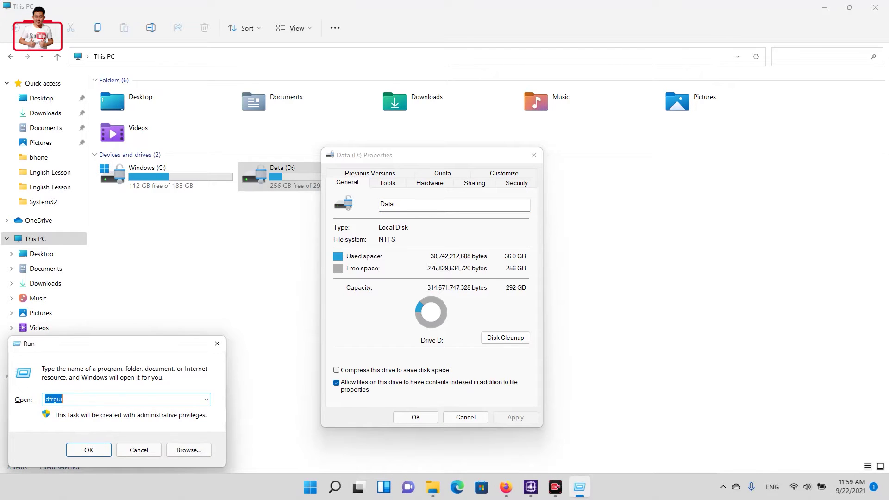
type("calc")
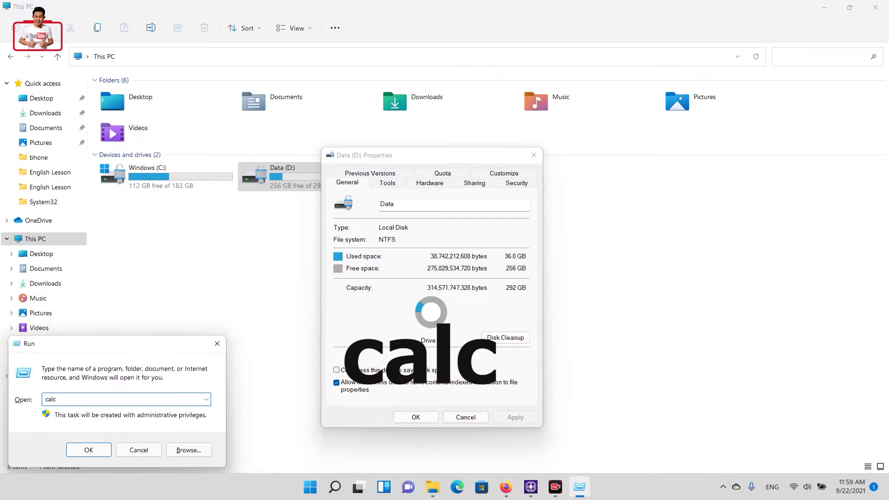
key("Return")
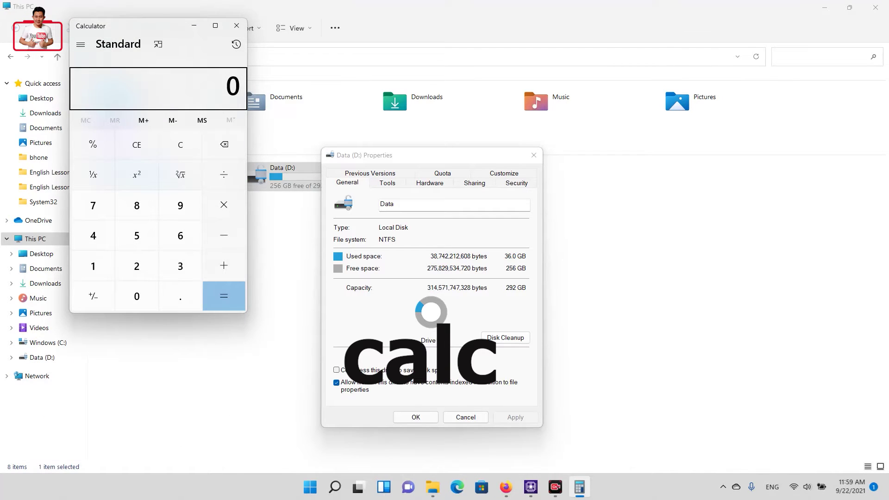
Calculate 193 + 292 in the Calculator, and close it along with the Data (D:) properties.
left_click(93, 266)
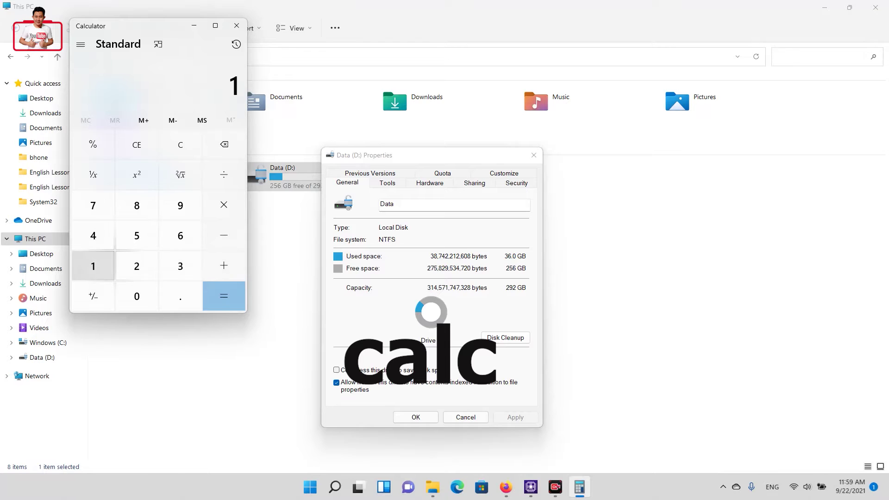
left_click(180, 205)
key("3")
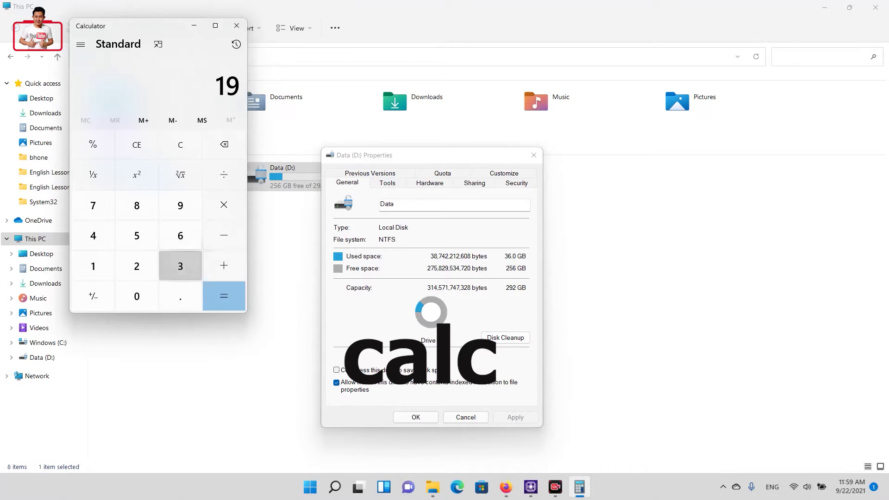
key("plus")
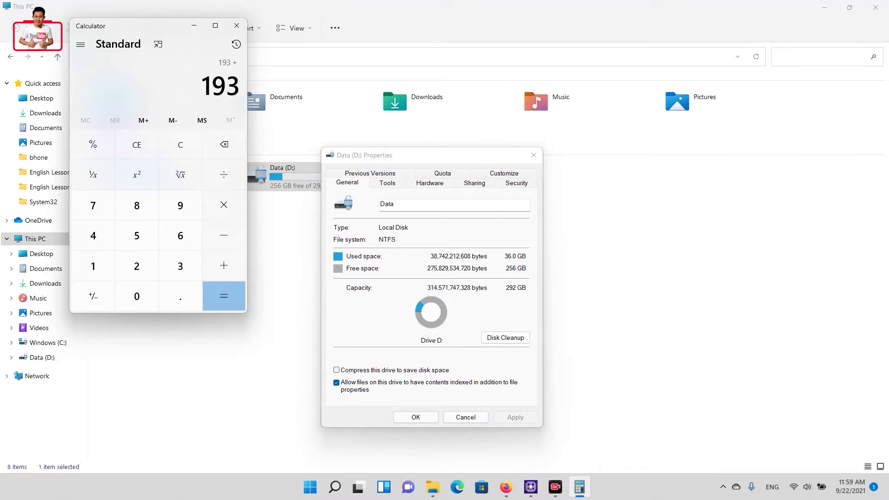
key("2")
key("9")
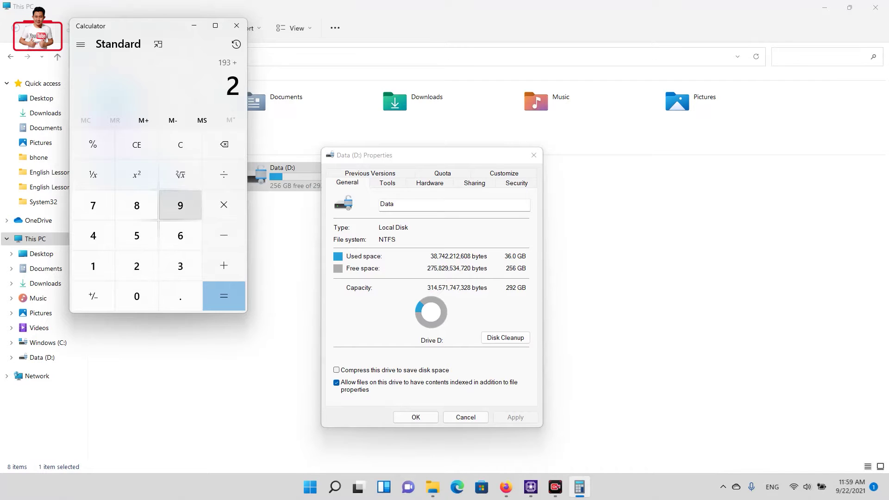
key("2")
key("Return")
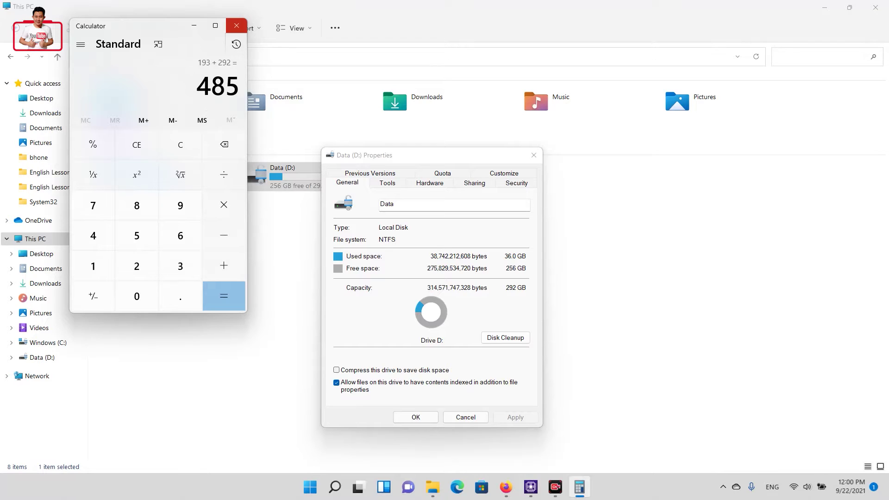
left_click(236, 25)
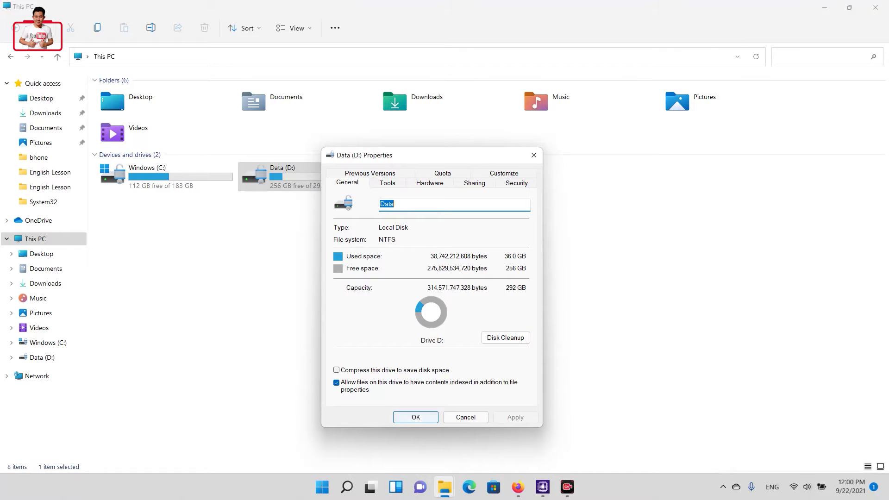
left_click(415, 417)
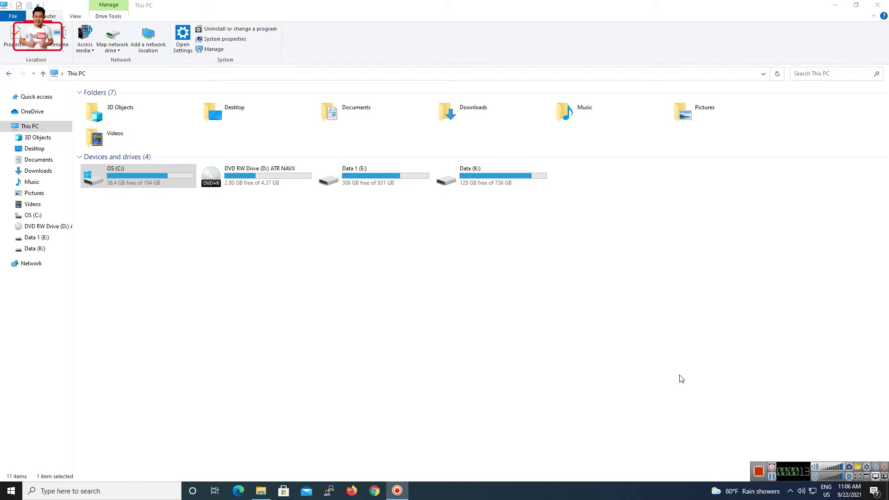
Open Optimize Drives with the dfrgui run command.
key("super+r")
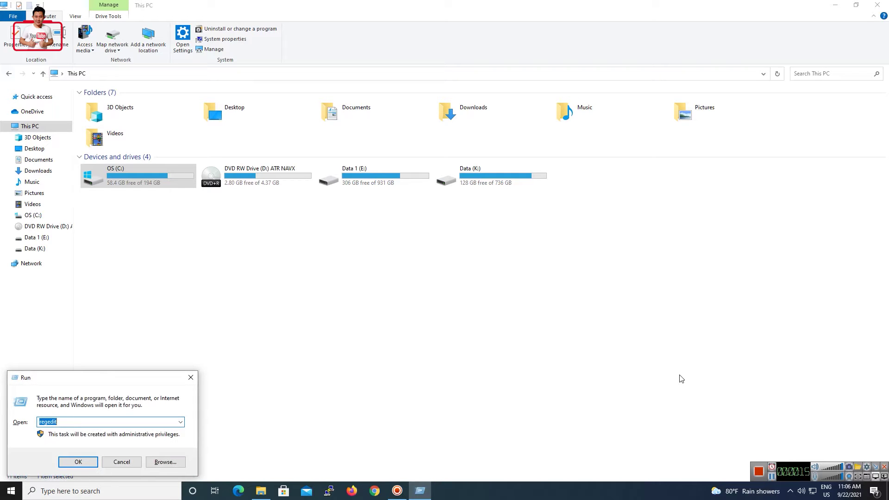
type("d")
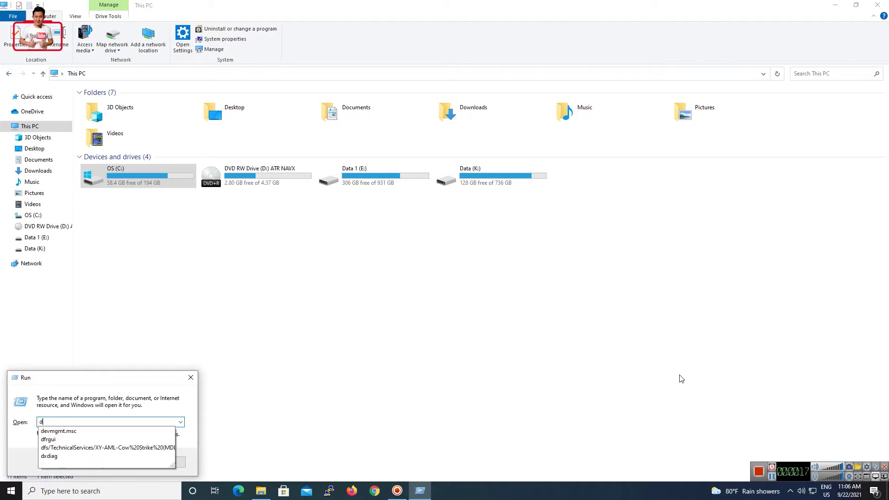
type("frg")
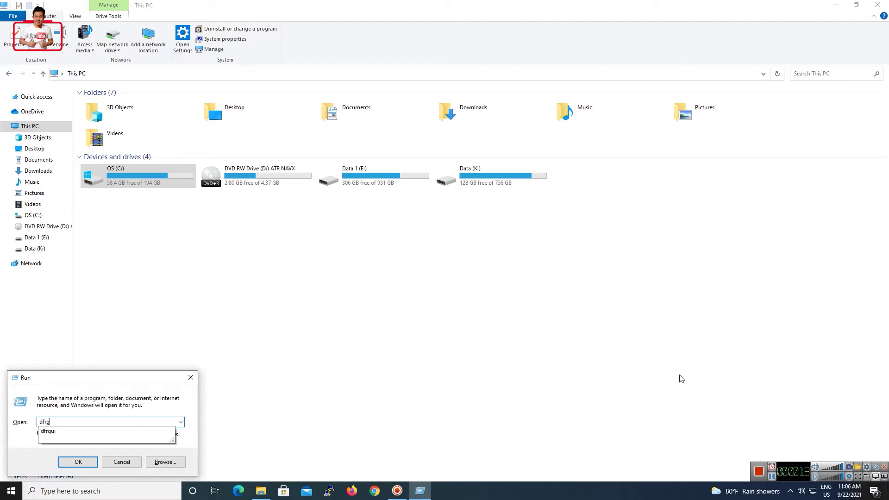
type("ui")
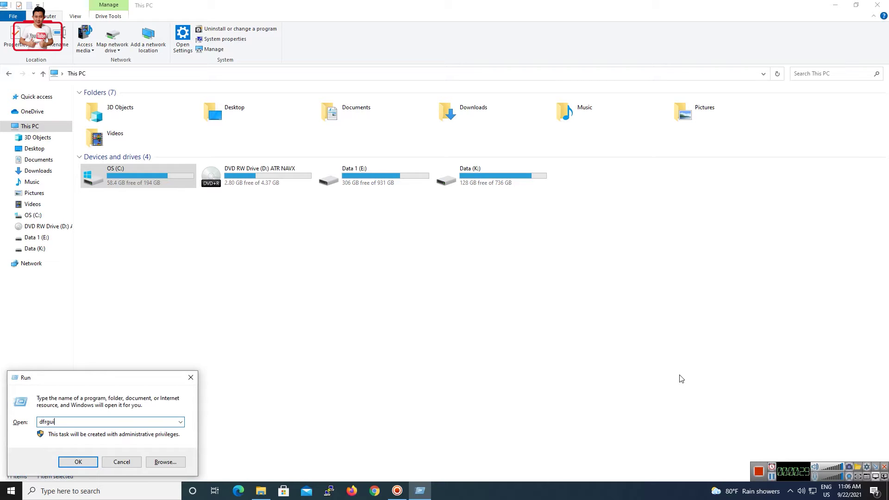
key("Return")
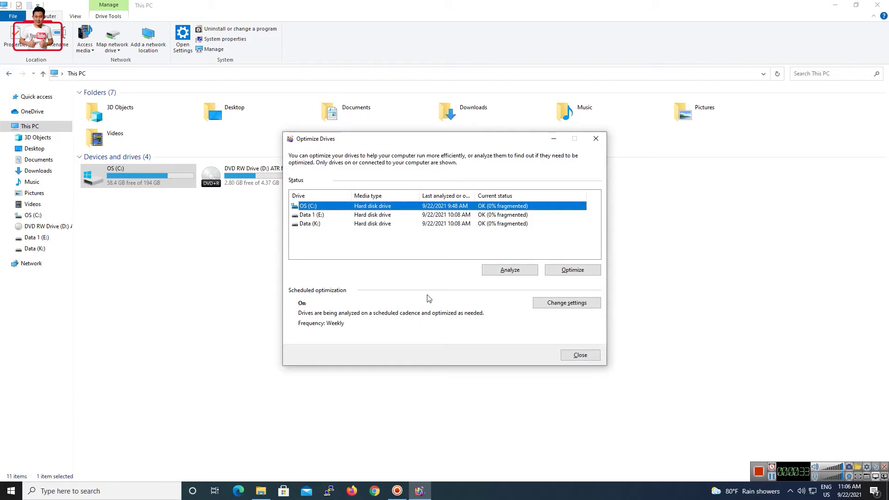
Go through the OS (C:), Data 1 (E:) and Data (K:) drives listed in Optimize Drives.
left_click(315, 216)
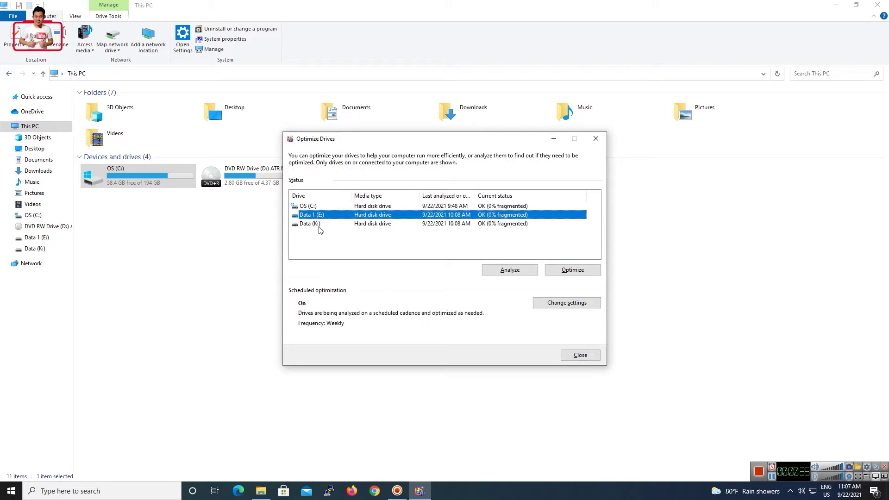
left_click(319, 224)
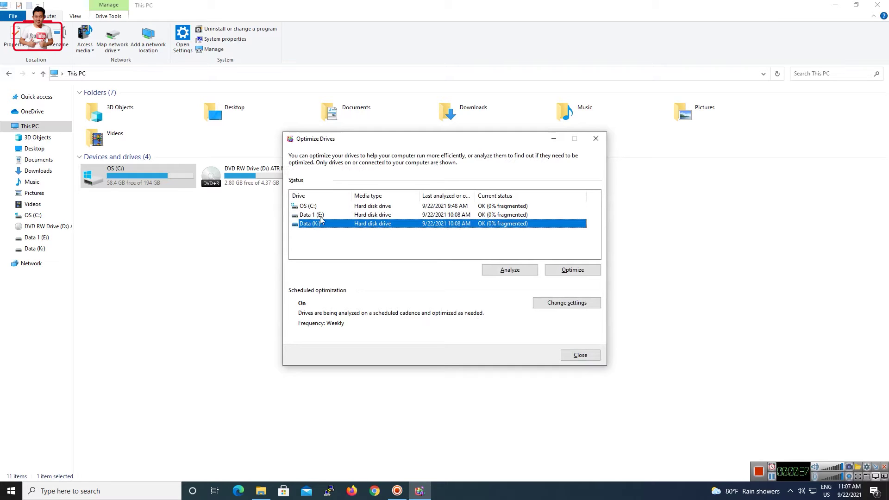
left_click(309, 215)
left_click(306, 207)
left_click(312, 217)
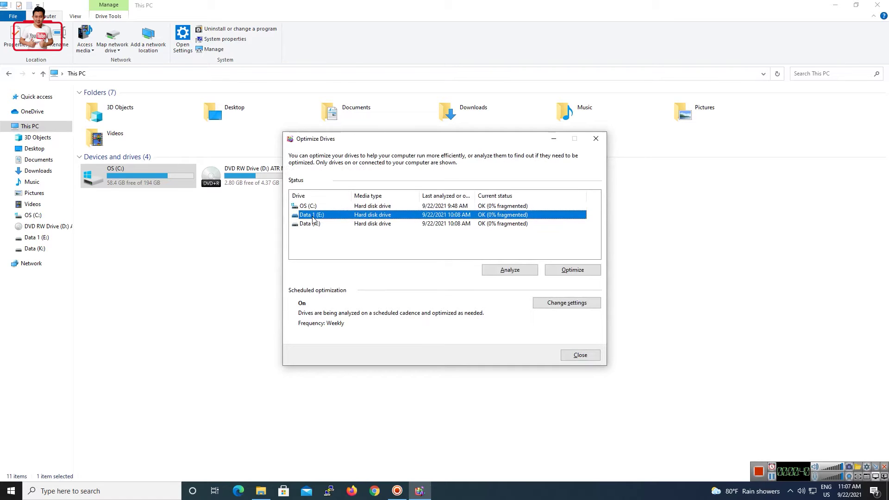
left_click(316, 226)
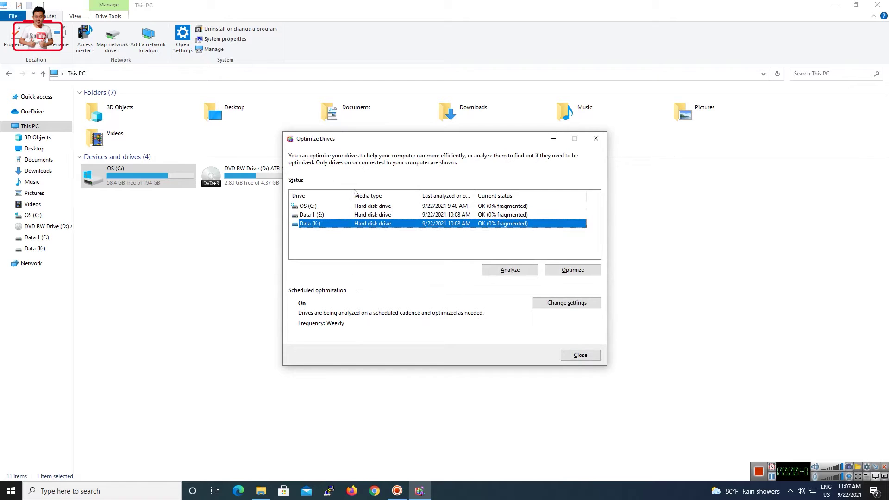
Move the Optimize Drives window clear of the drives in This PC and check the media type of each listed drive.
left_click_drag(356, 143, 287, 235)
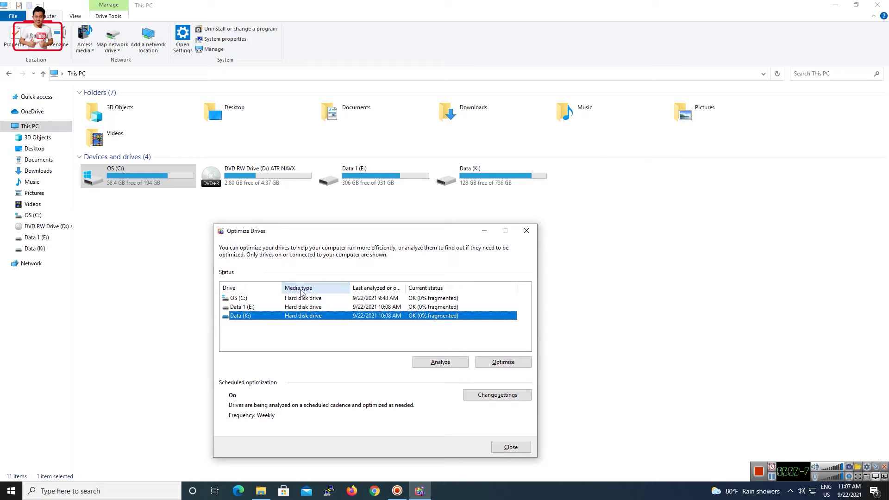
left_click(312, 307)
left_click(311, 297)
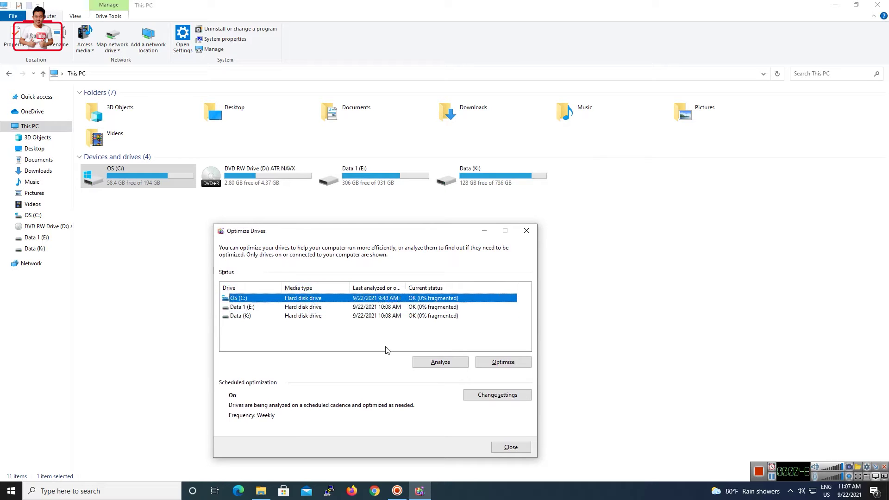
left_click(311, 315)
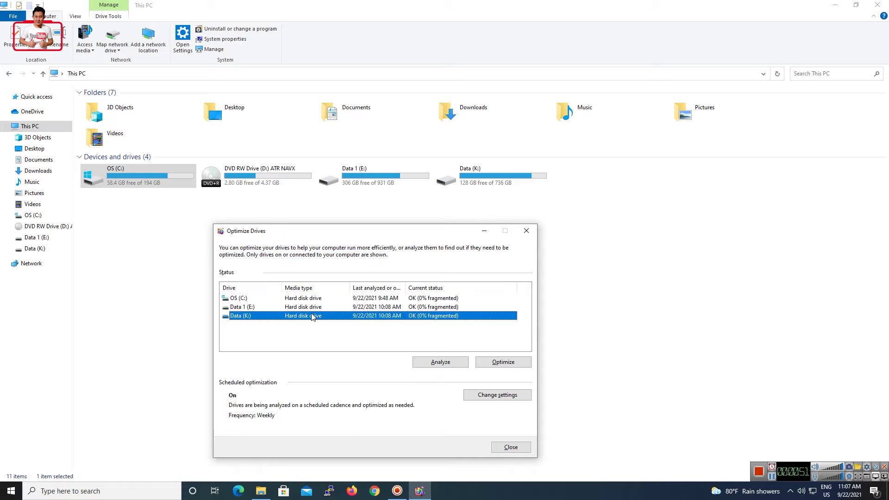
left_click(309, 306)
left_click(311, 298)
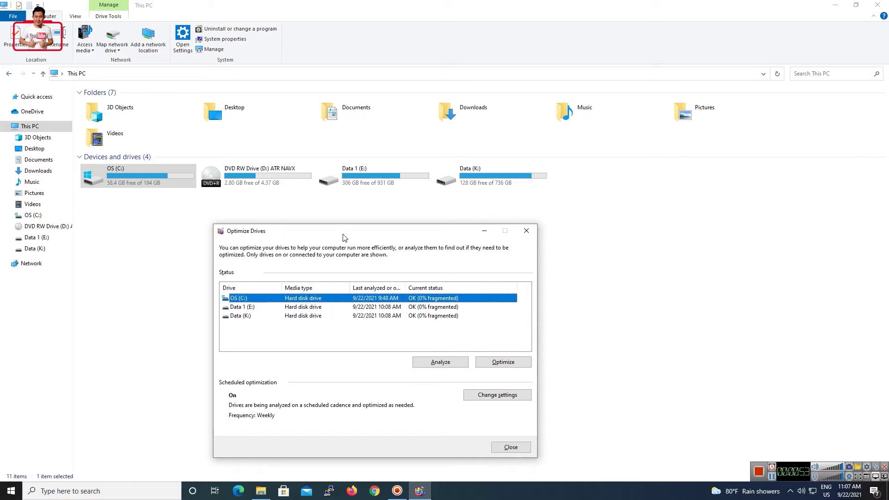
left_click_drag(342, 236, 442, 151)
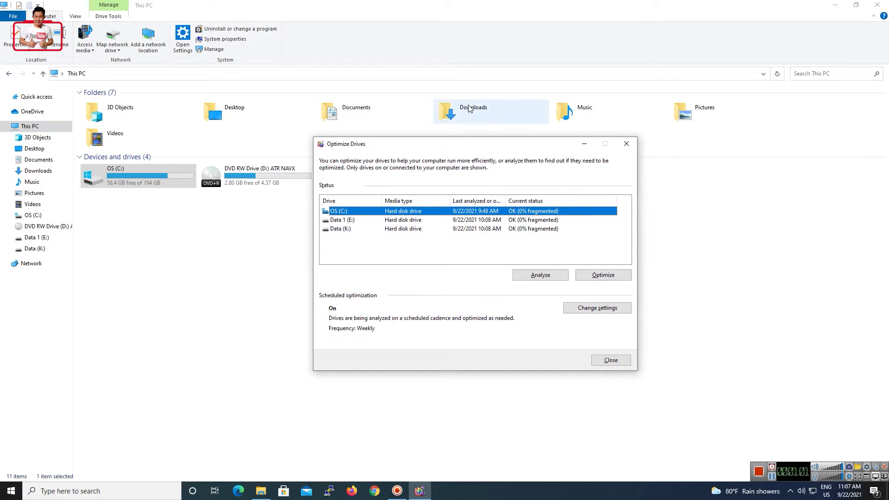
Return to This PC, view the capacity of the OS (C:) drive in its properties and close them.
left_click(461, 28)
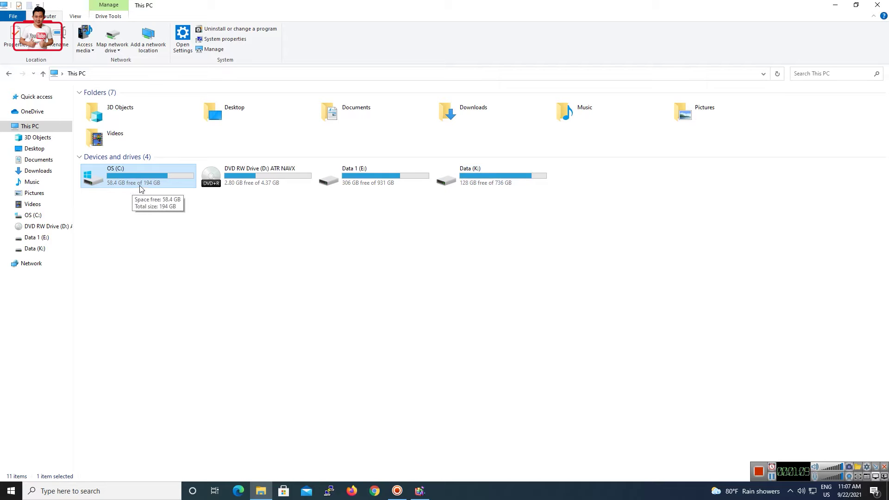
left_click(470, 175)
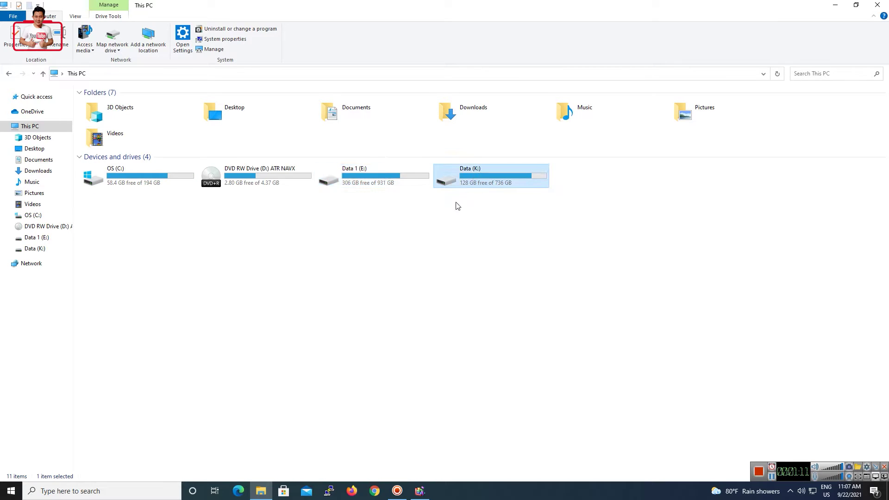
left_click(133, 180)
right_click(132, 181)
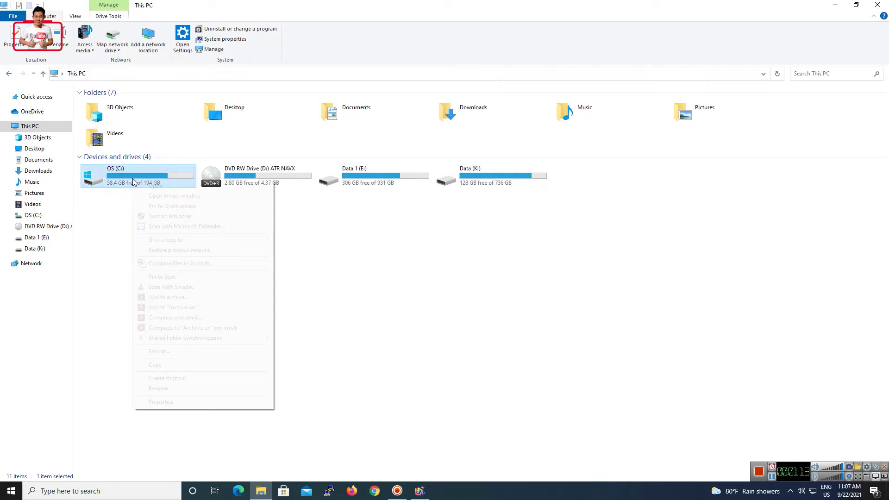
left_click(161, 401)
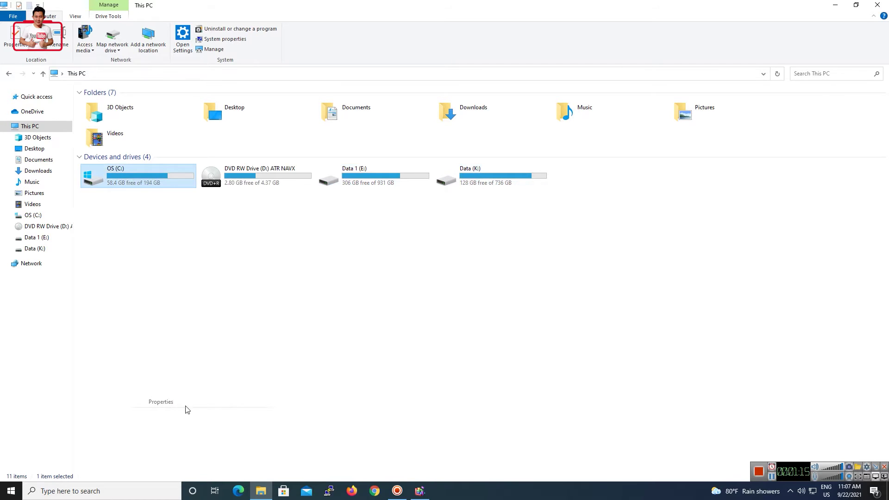
left_click_drag(242, 189, 300, 126)
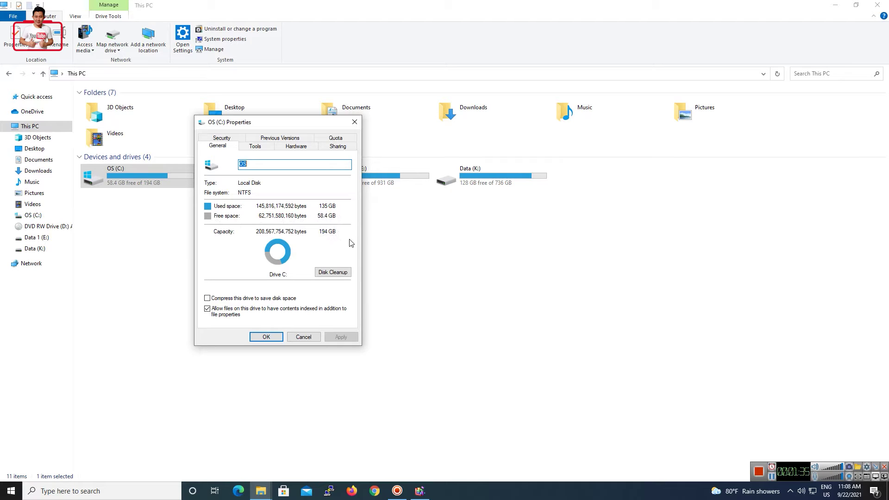
left_click(355, 122)
View the capacity of the Data 1 (E:) drive in its properties and close them.
right_click(357, 179)
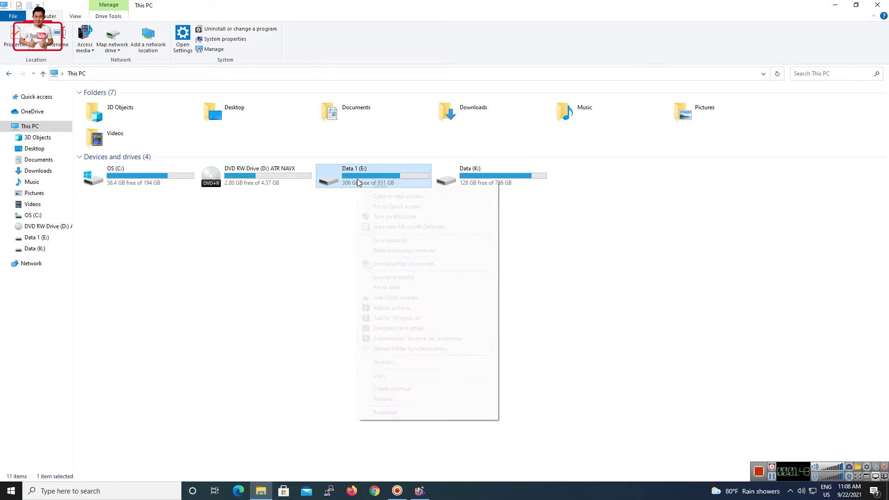
left_click(385, 413)
left_click_drag(426, 193, 333, 147)
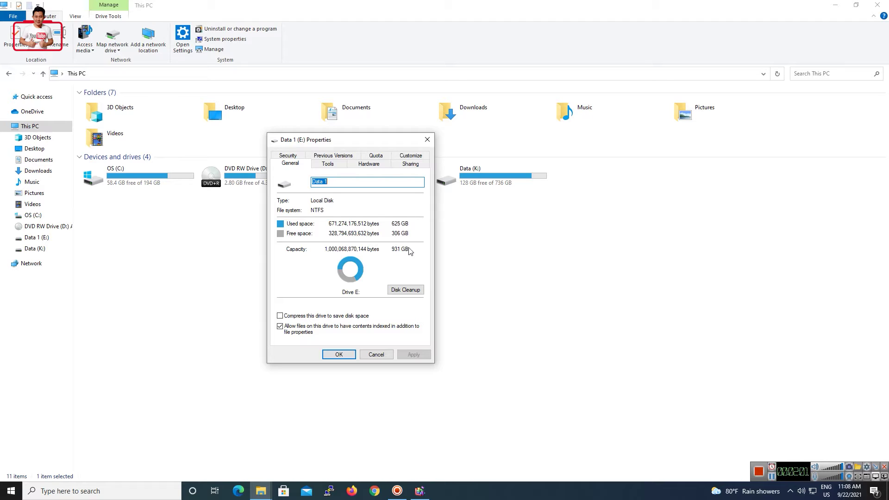
left_click(427, 140)
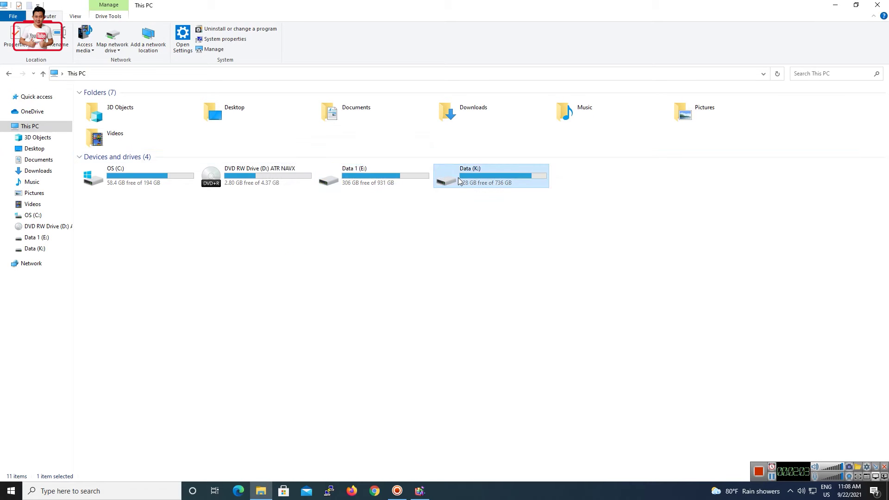
Open the properties of the Data (K:) drive to view its capacity.
right_click(457, 177)
left_click(495, 410)
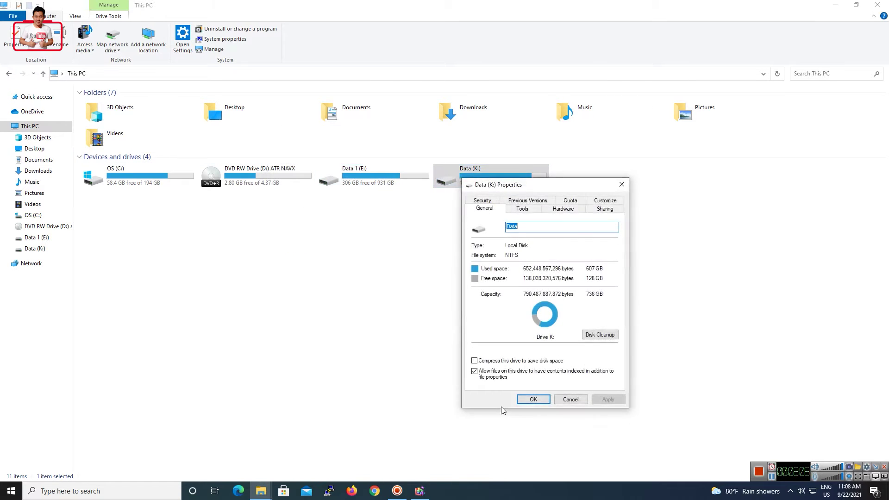
left_click_drag(533, 188, 437, 108)
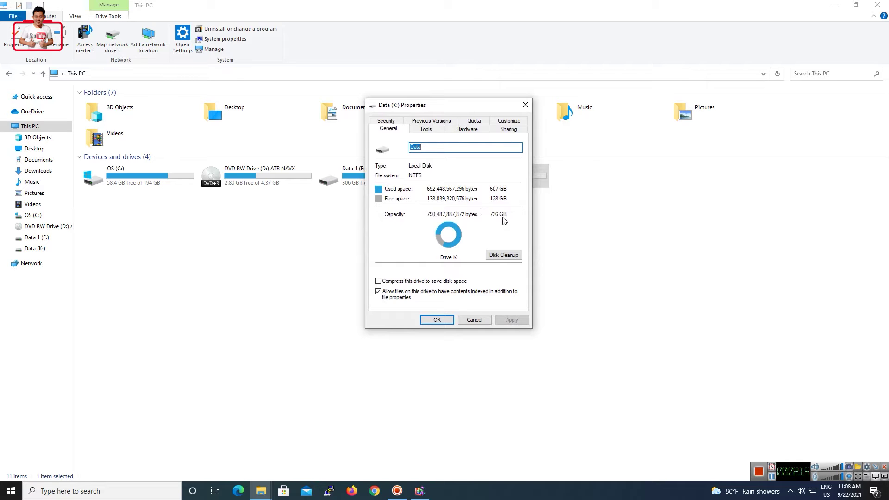
Recheck the capacity of the OS (C:) drive in its properties and close them.
left_click(151, 183)
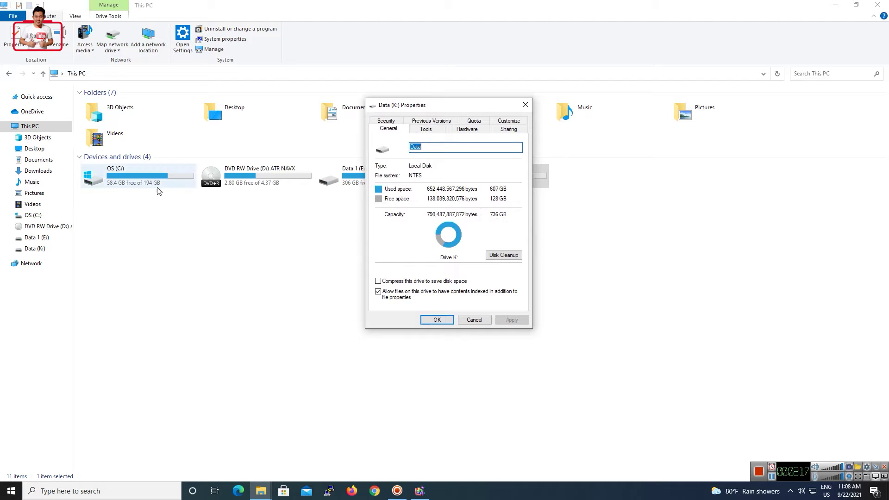
right_click(149, 184)
left_click(183, 406)
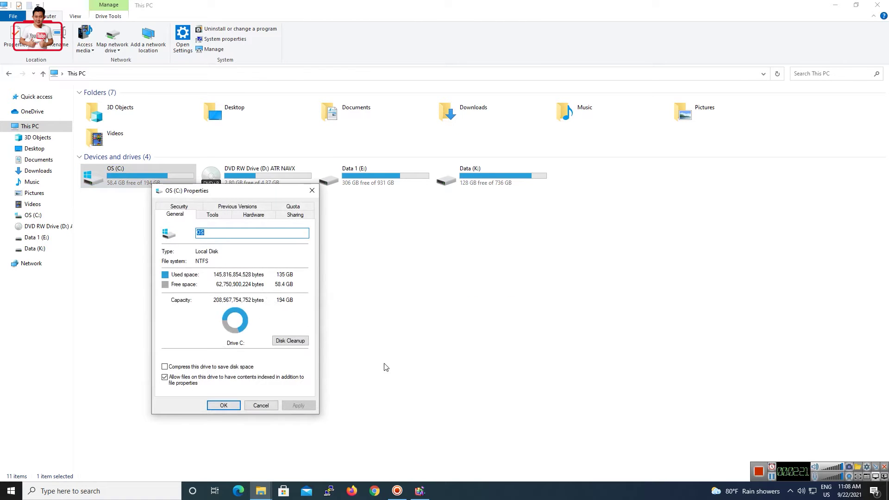
left_click(312, 190)
Bring up the Data (K:) drive's properties again to recheck its capacity.
left_click(479, 179)
right_click(479, 178)
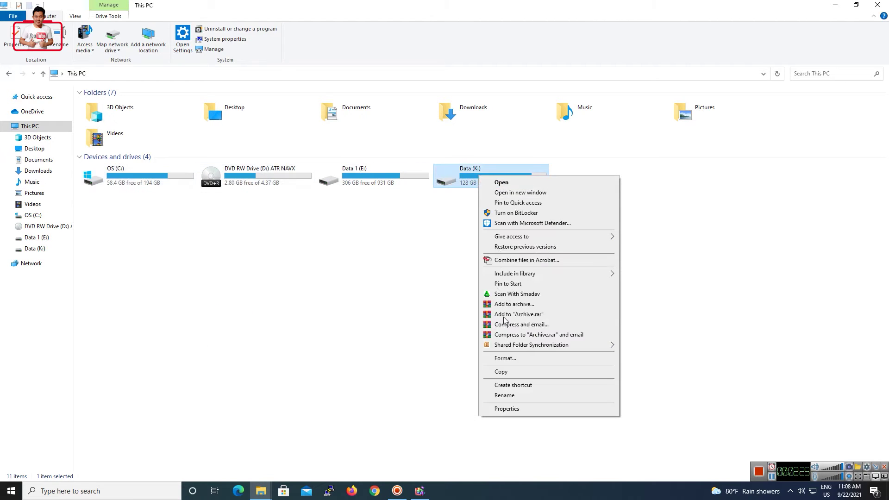
left_click(505, 411)
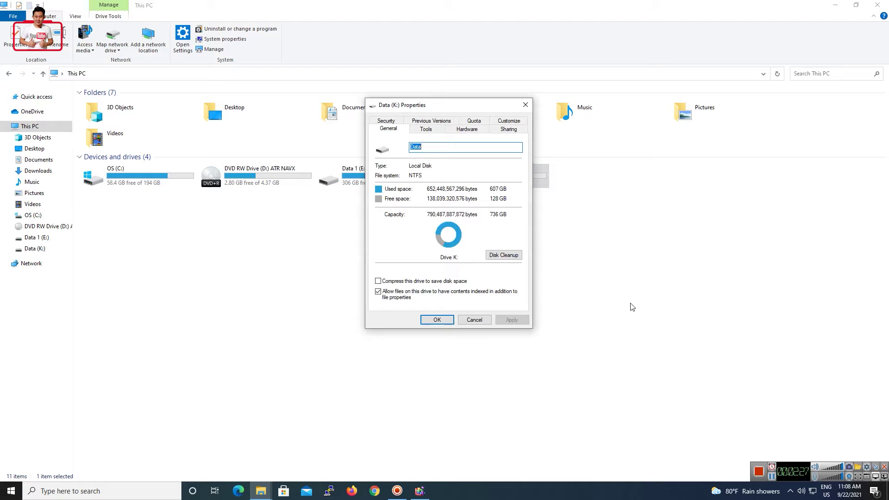
Launch the Calculator with the calc run command and place it beside the Data (K:) properties.
key("super+r")
type("ca")
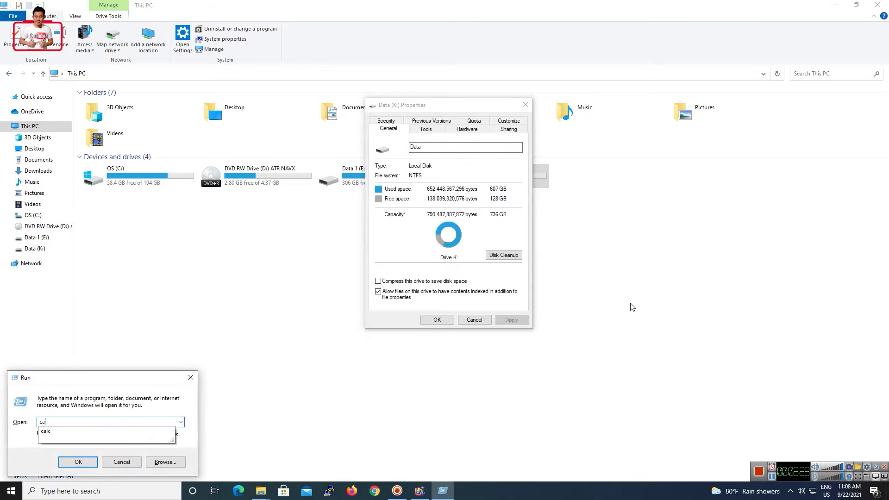
type("lc")
key("Return")
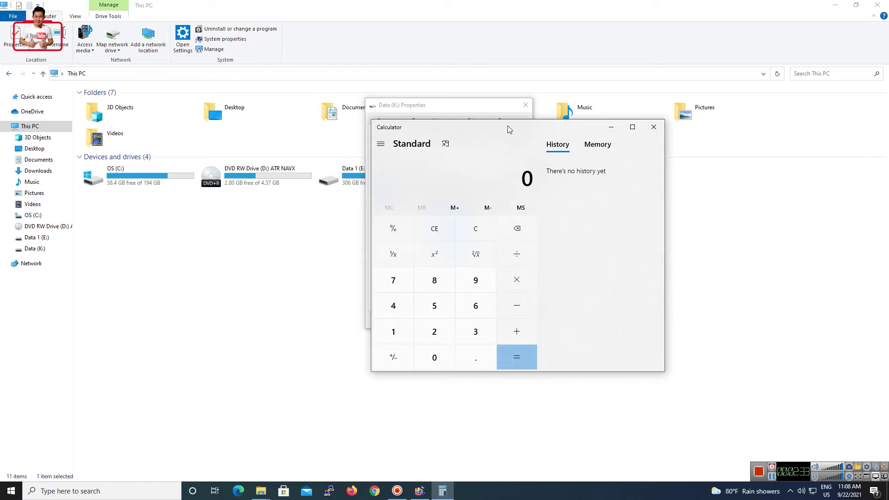
left_click_drag(508, 130, 693, 133)
Calculate 736 + 194 in the Calculator and dismiss the Data (K:) properties.
left_click(591, 288)
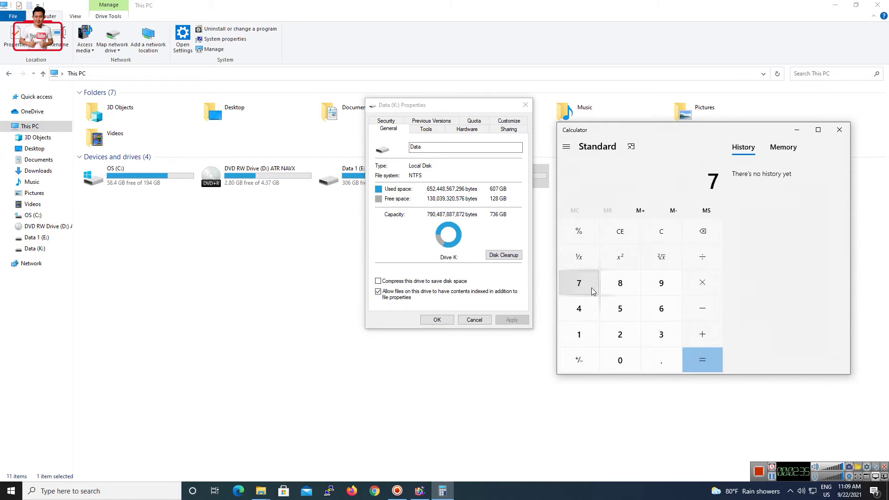
left_click(661, 339)
left_click(661, 309)
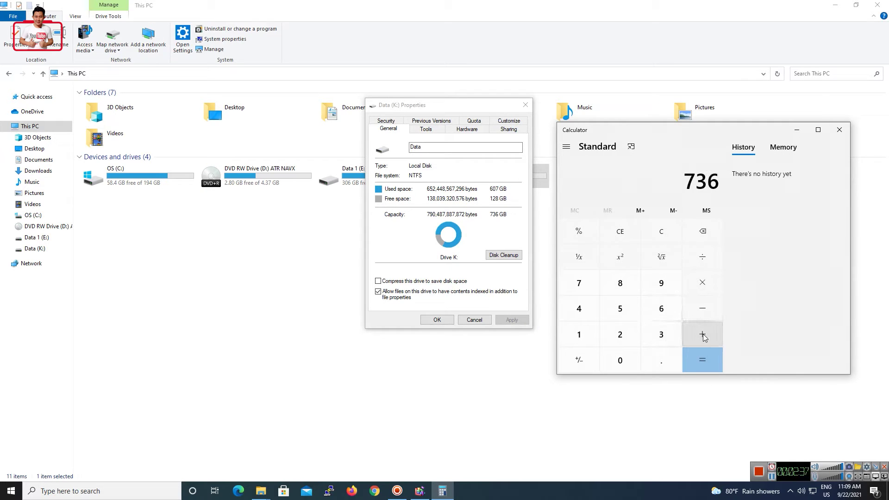
left_click(702, 337)
left_click(578, 334)
left_click(661, 283)
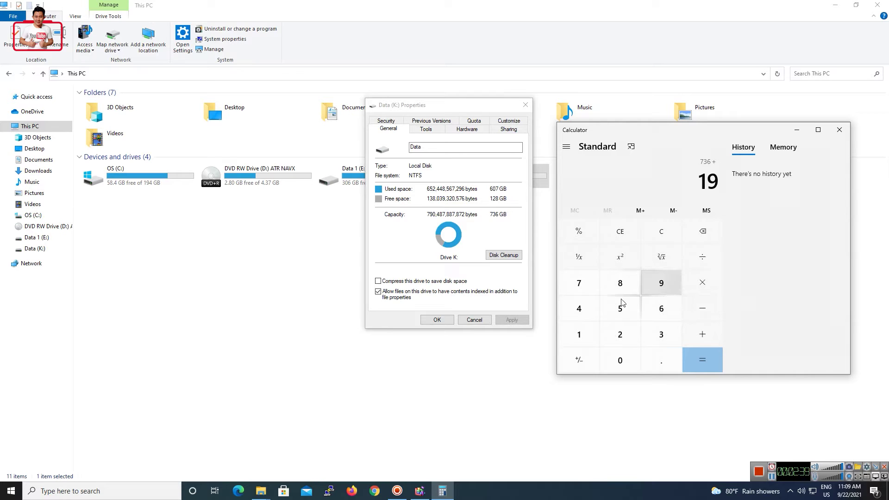
left_click(584, 307)
left_click(701, 361)
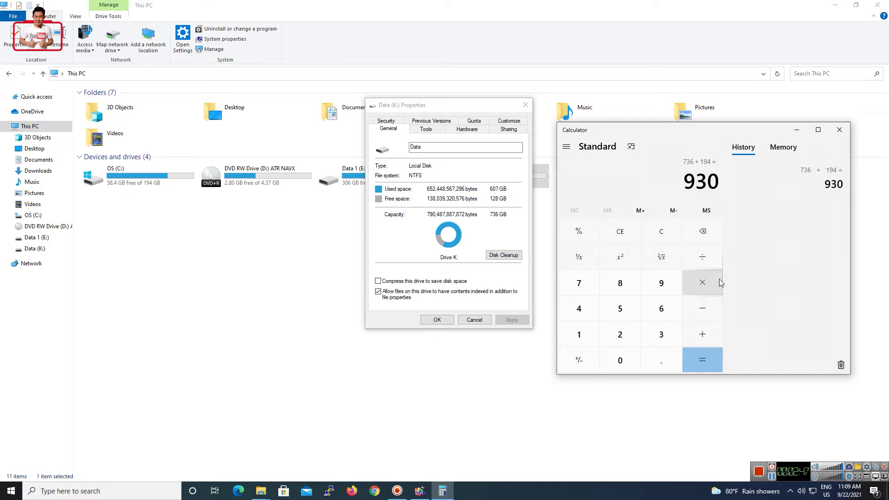
left_click(474, 319)
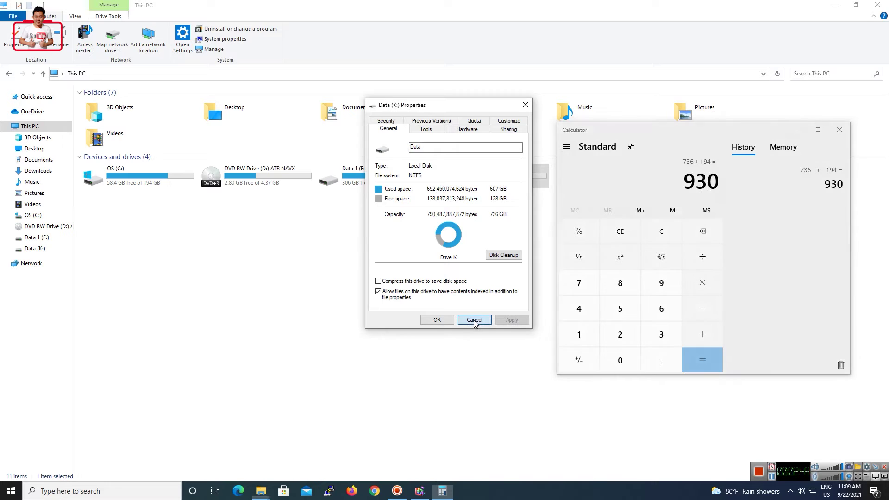
Move the Calculator aside and close it.
left_click_drag(652, 129, 580, 125)
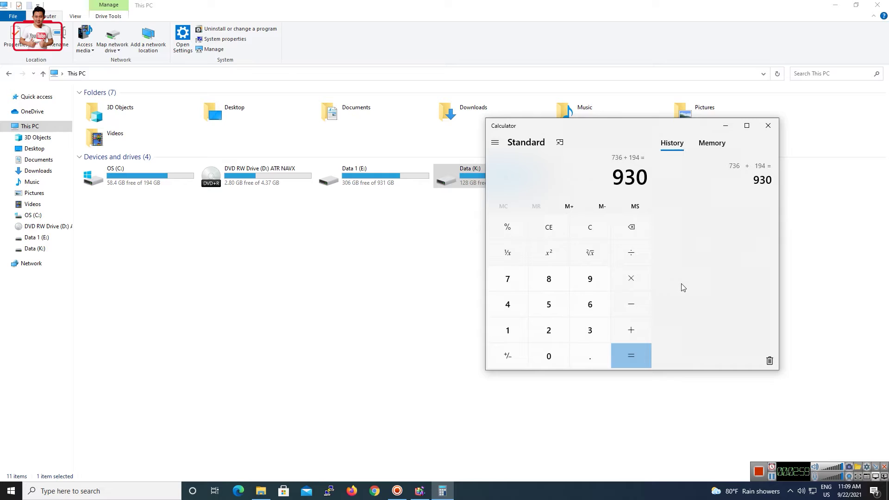
left_click(770, 129)
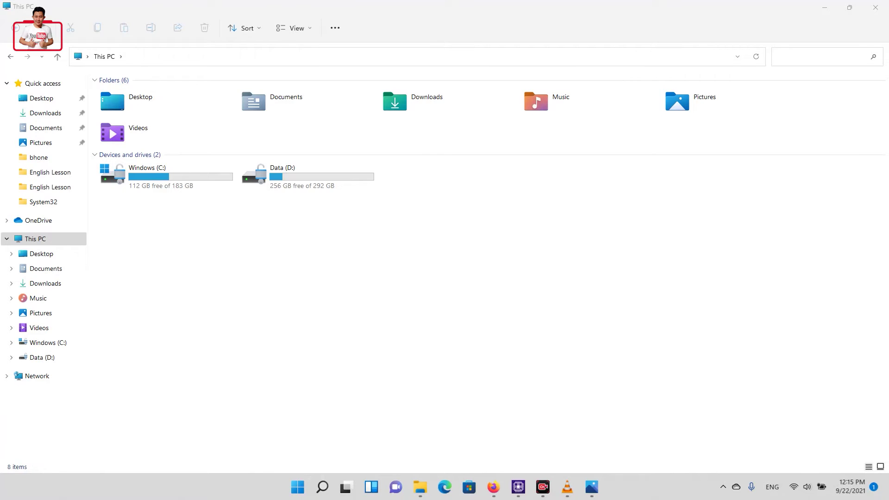
Review the CPU, Mainboard, Memory, SPD and Graphics pages in CPU-Z, and dismiss its window.
left_click(518, 486)
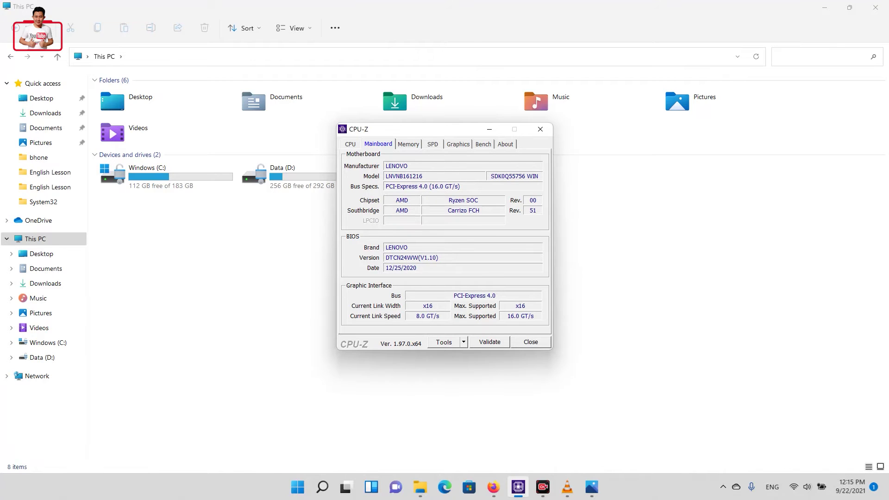
left_click(350, 144)
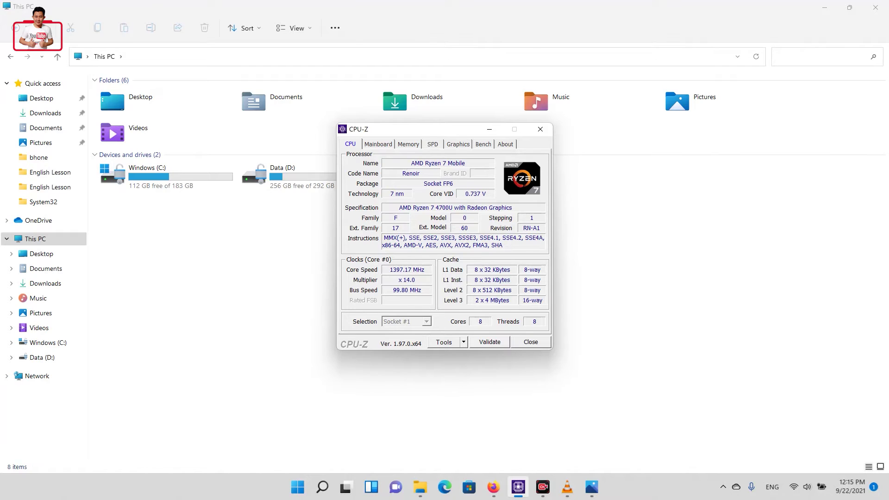
key("ctrl+Tab")
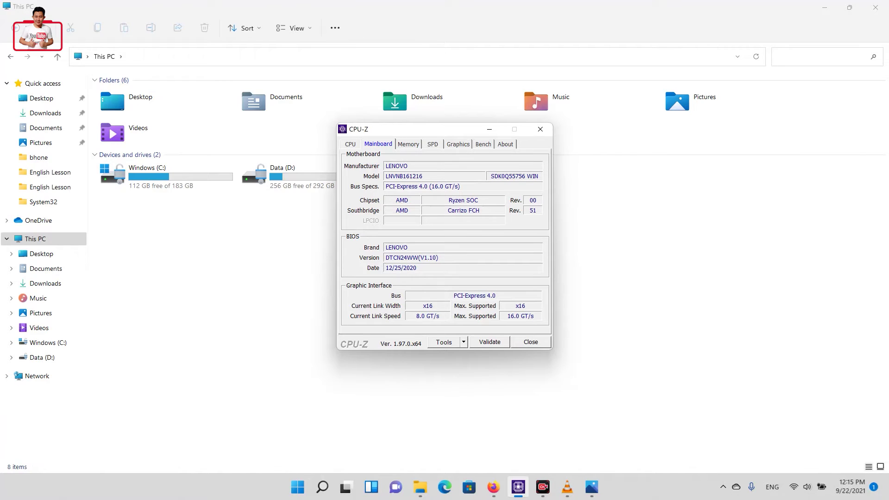
key("ctrl+Tab")
key("ctrl+Tab")
key("ctrl+Tab")
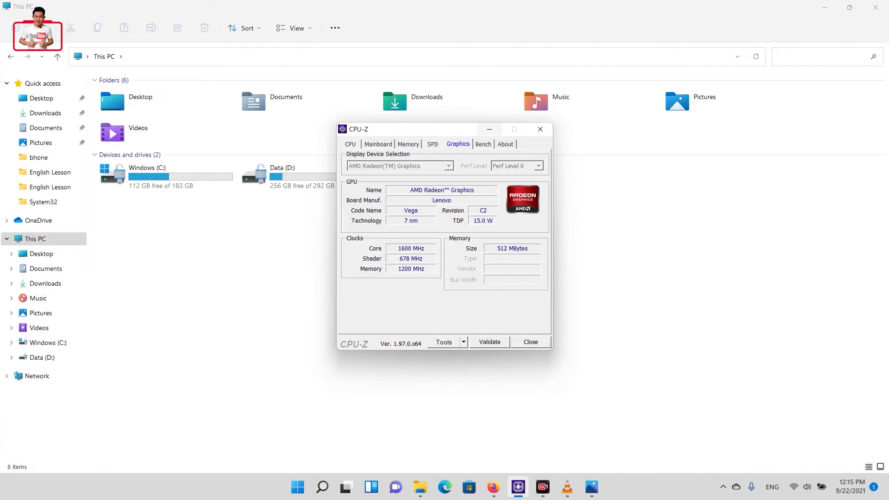
key("alt+F4")
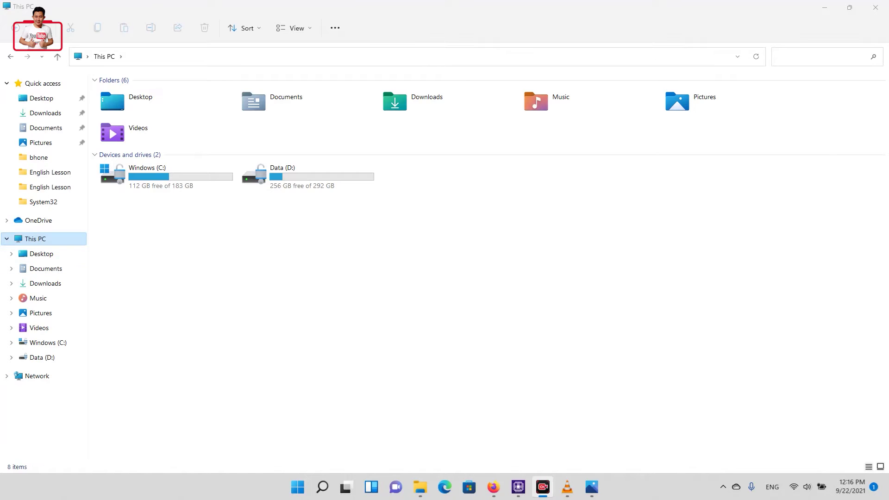
Bring up This PC's properties in a maximized window and examine the processor and installed RAM under Device specifications.
key("shift+F10")
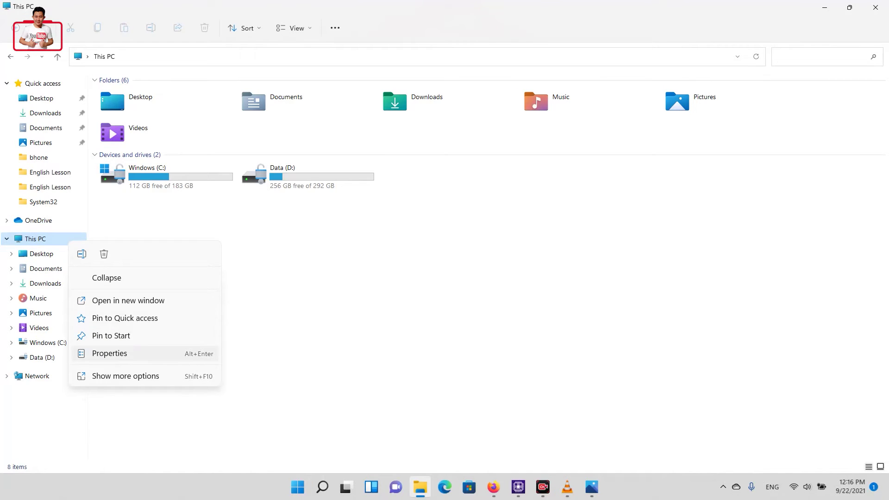
key("Return")
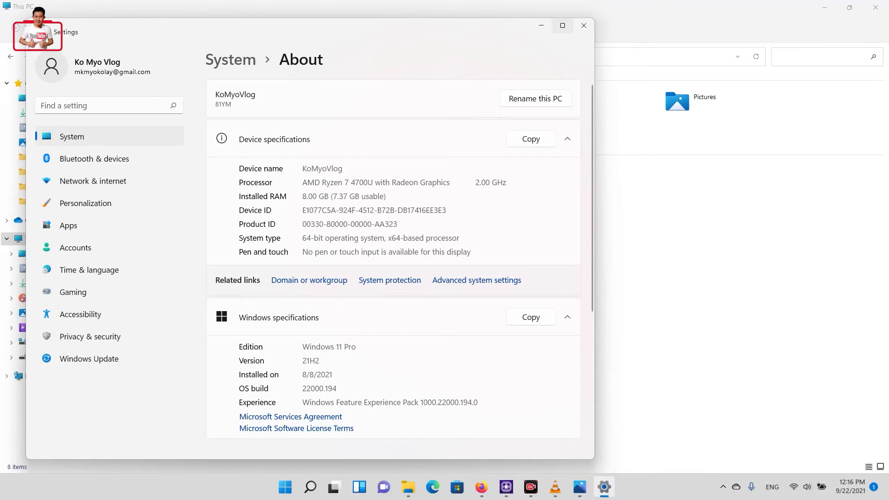
left_click(562, 26)
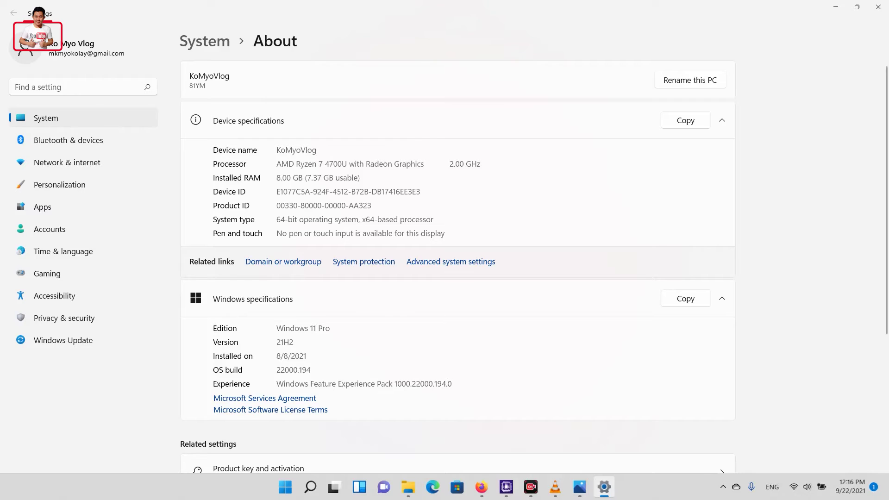
left_click_drag(280, 163, 349, 163)
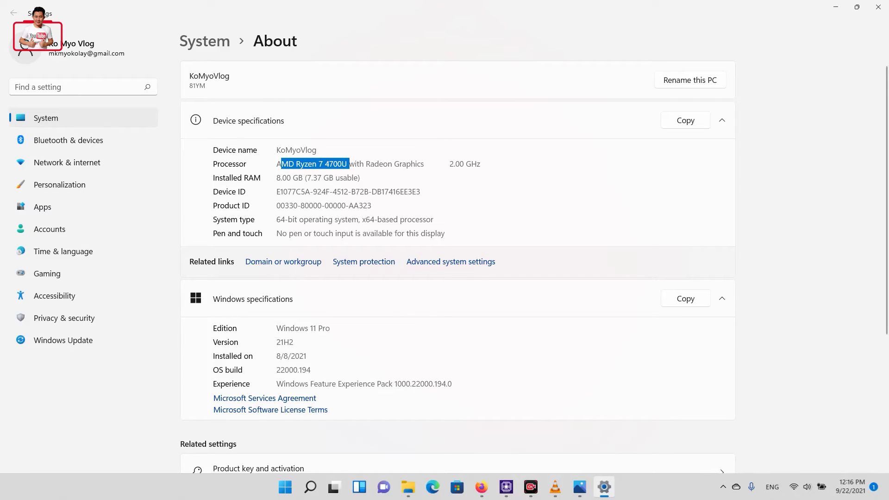
left_click_drag(276, 177, 311, 177)
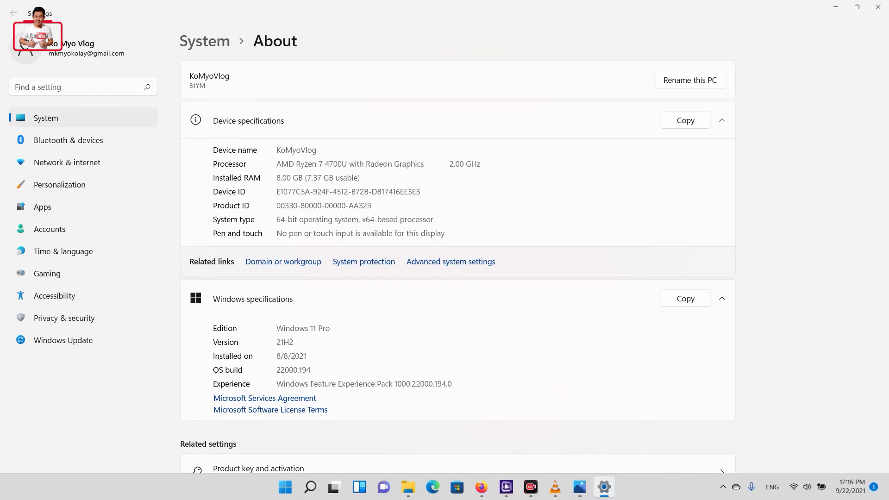
double_click(306, 164)
left_click(306, 164)
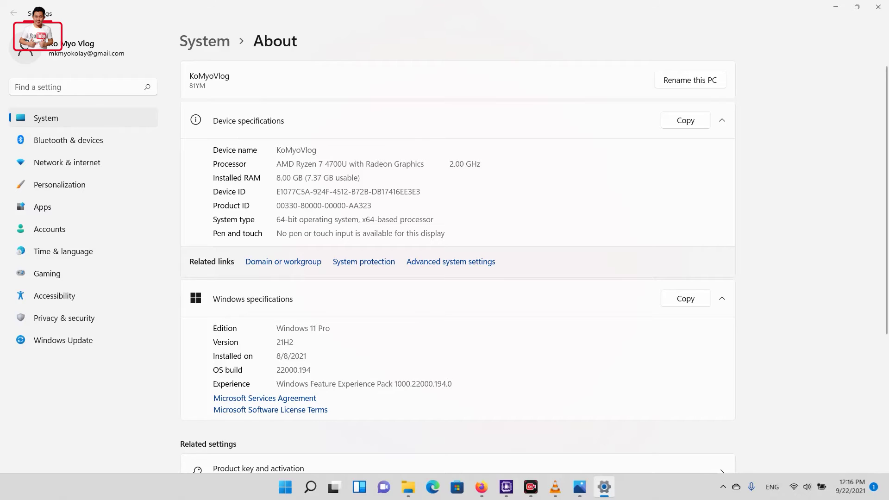
Check the Windows edition under Windows specifications on the About page.
scroll(458, 266, "down", 1)
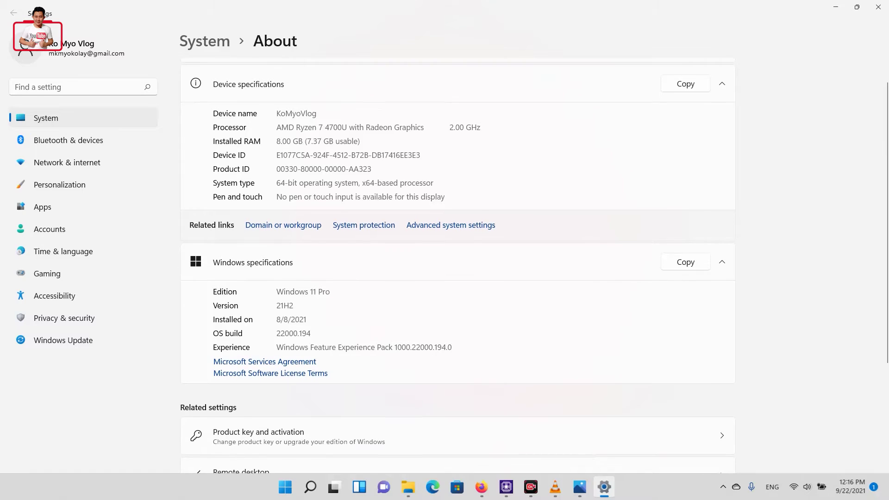
double_click(292, 291)
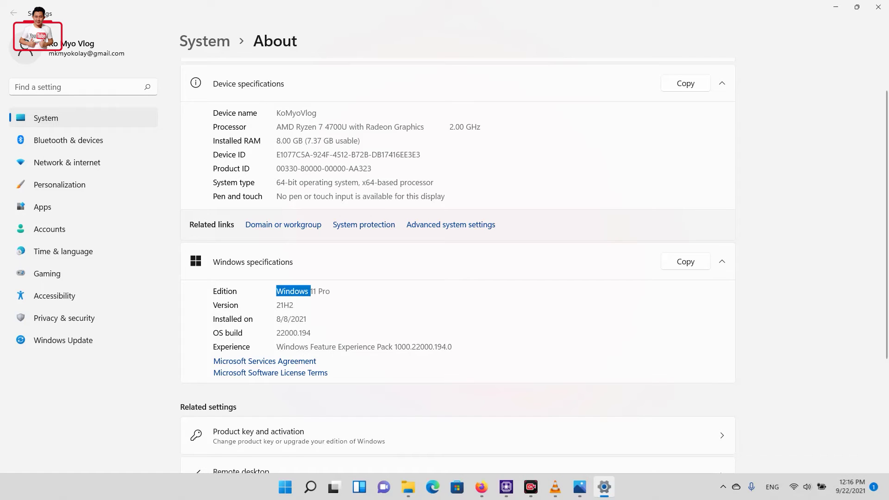
double_click(324, 291)
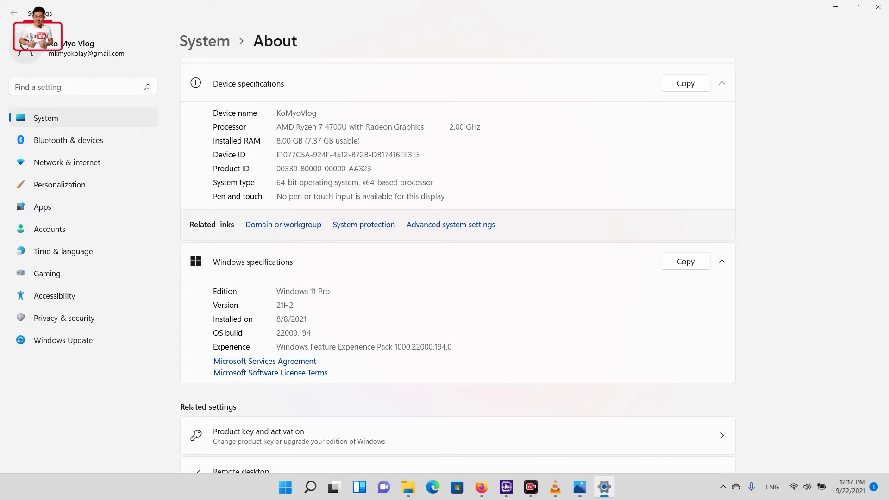
Launch Command Prompt with the cmd run command and query the Windows licence status with slmgr /dli.
key("super+r")
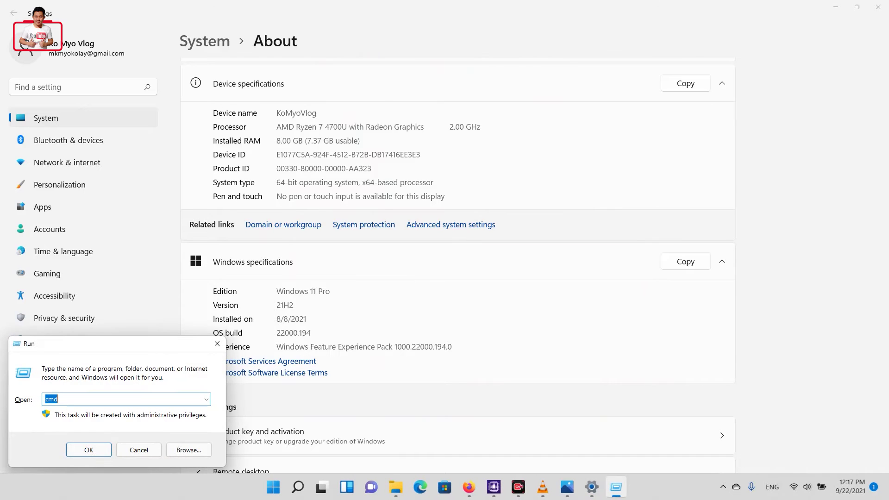
type("cmd")
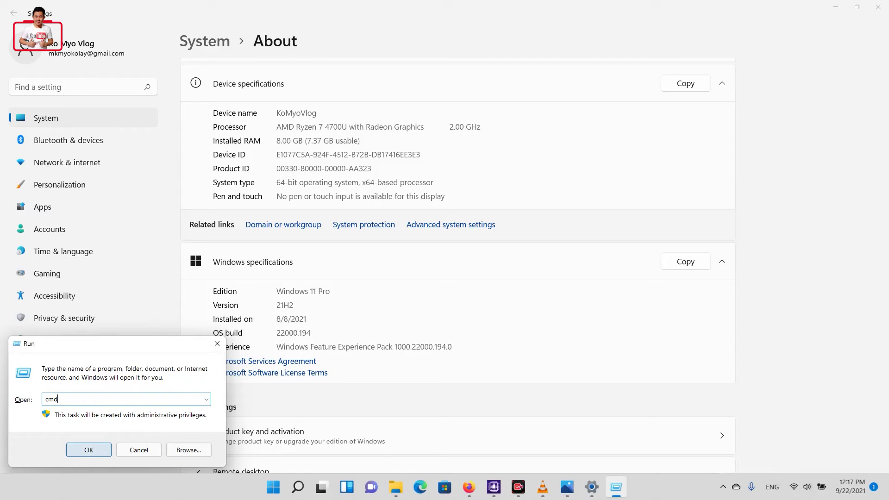
key("Return")
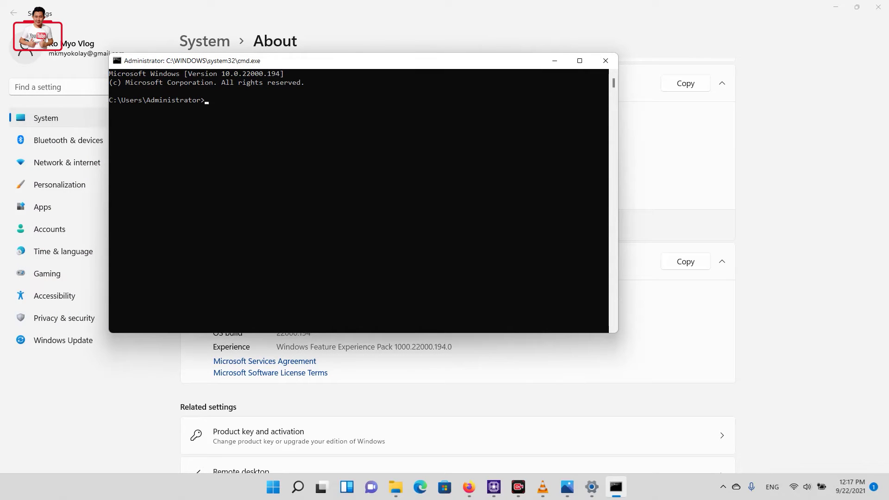
type("slmgr /")
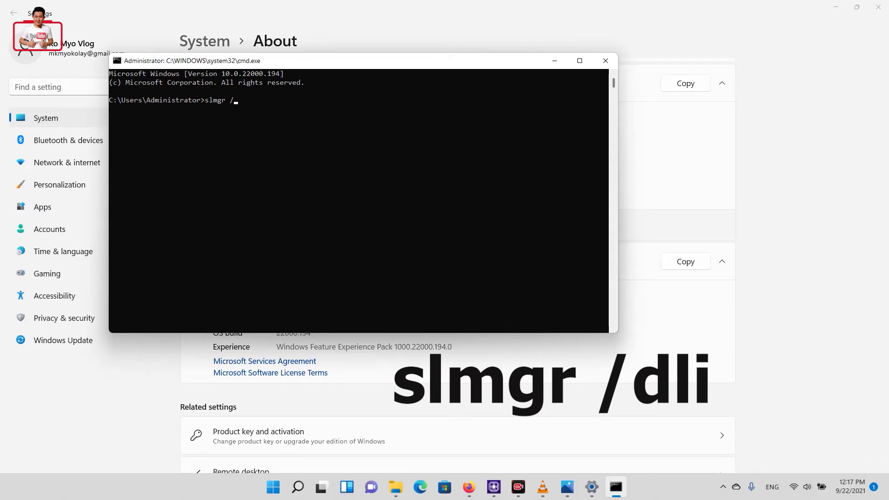
type("dli")
key("Return")
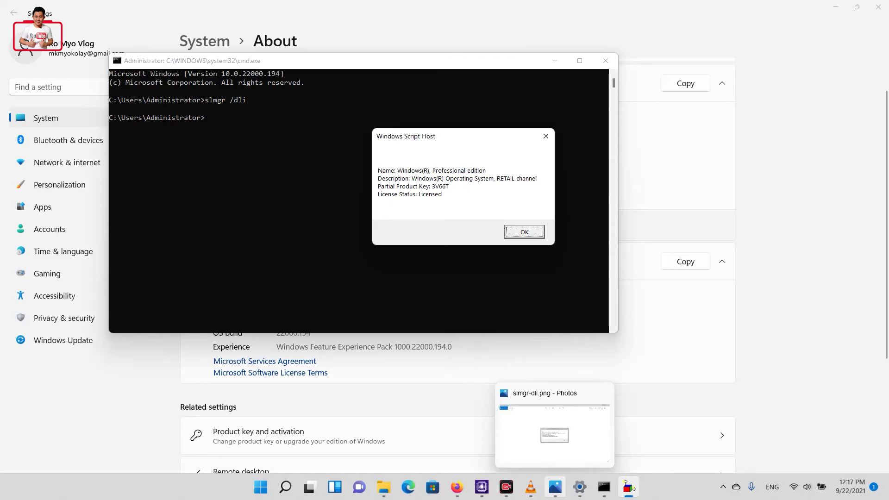
Compare the licence information with the sample image slmgr-dli.png, and close the licence message and Command Prompt.
left_click(555, 486)
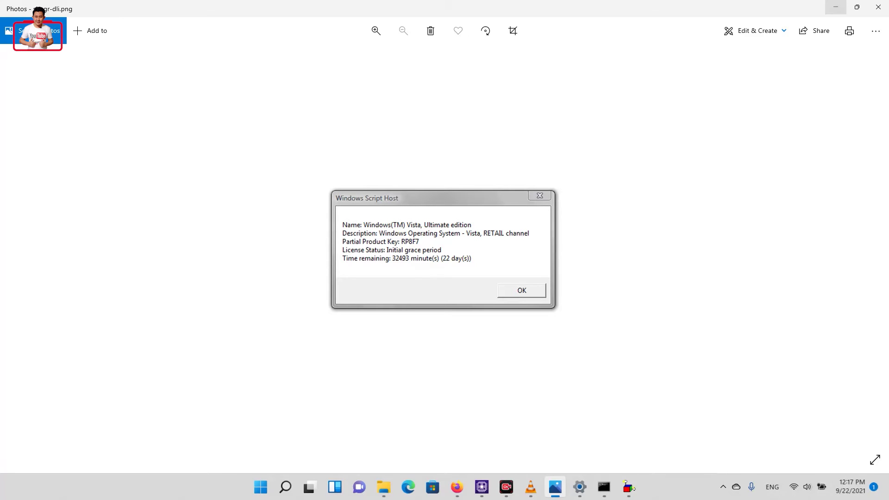
left_click(835, 7)
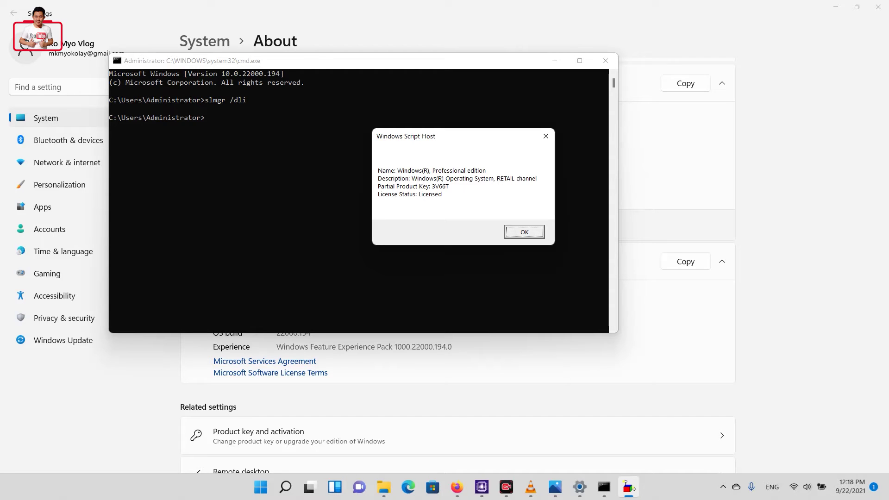
left_click(524, 232)
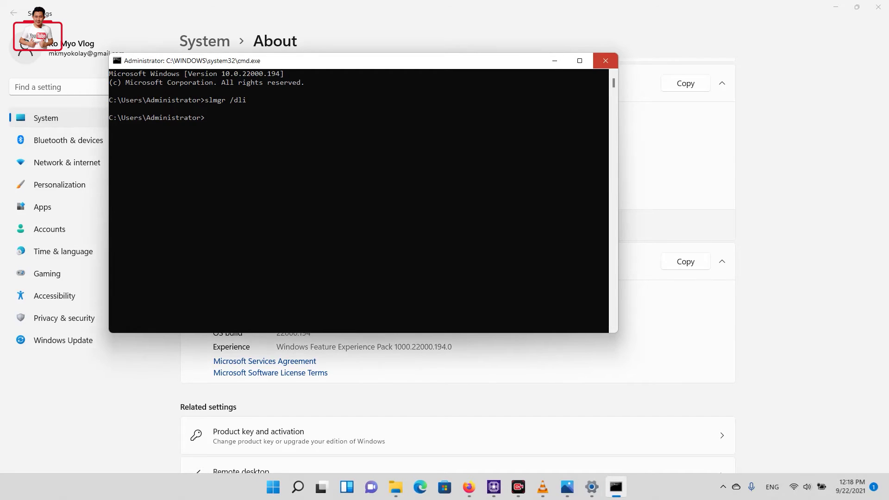
left_click(605, 60)
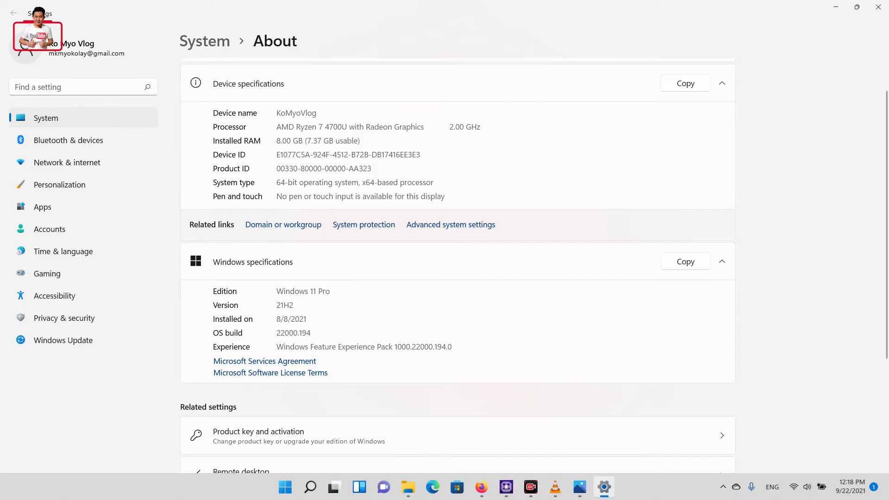
Recheck the processor name on the About page and the memory details in CPU-Z, and minimize CPU-Z.
left_click_drag(277, 127, 312, 127)
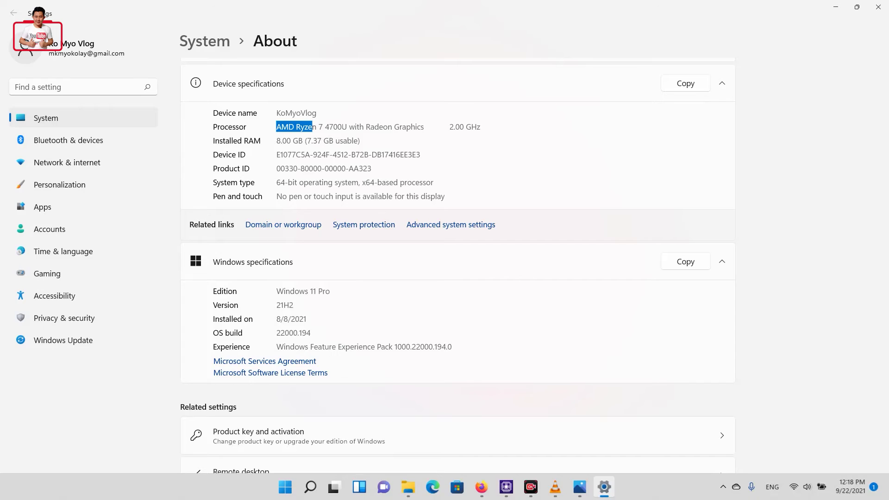
key("Escape")
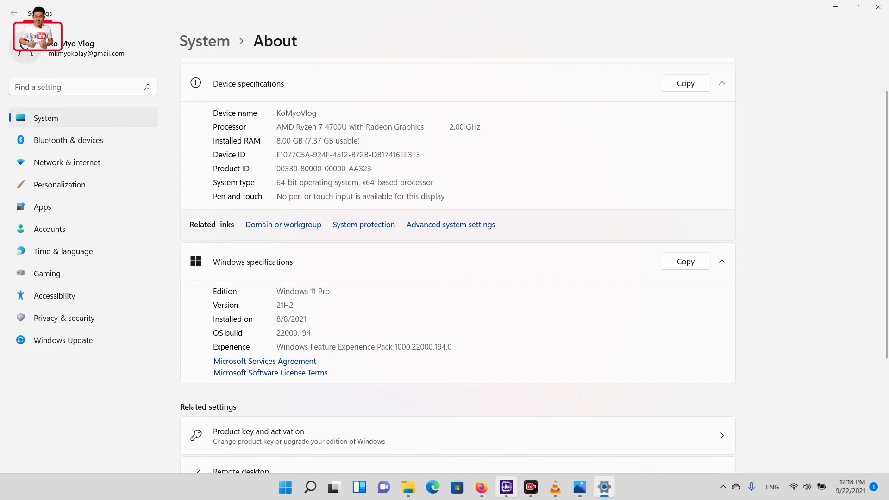
key("super+5")
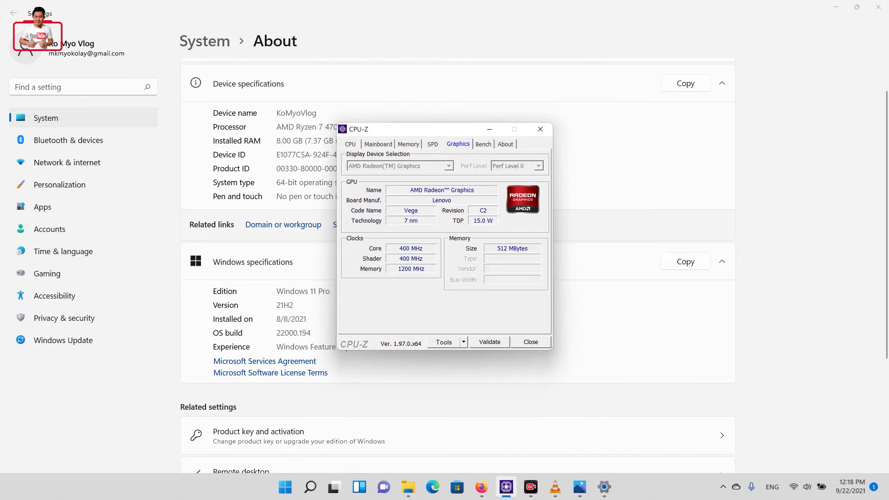
key("Left")
key("Left")
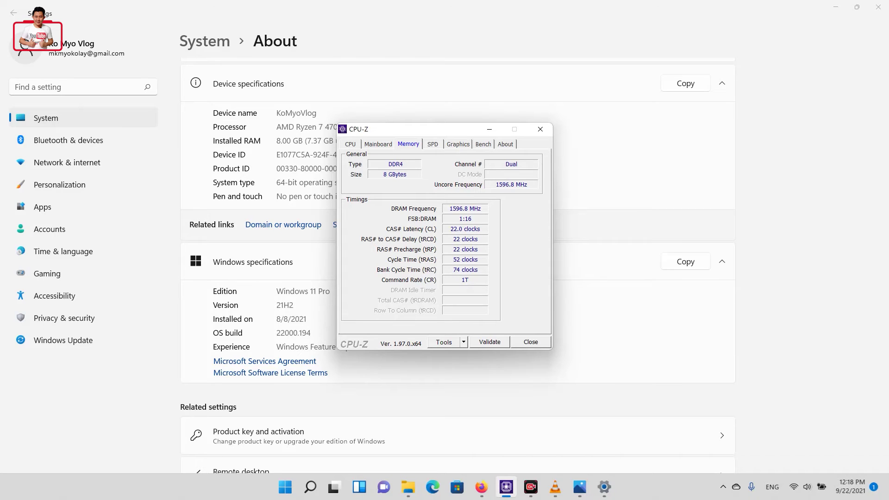
left_click(489, 129)
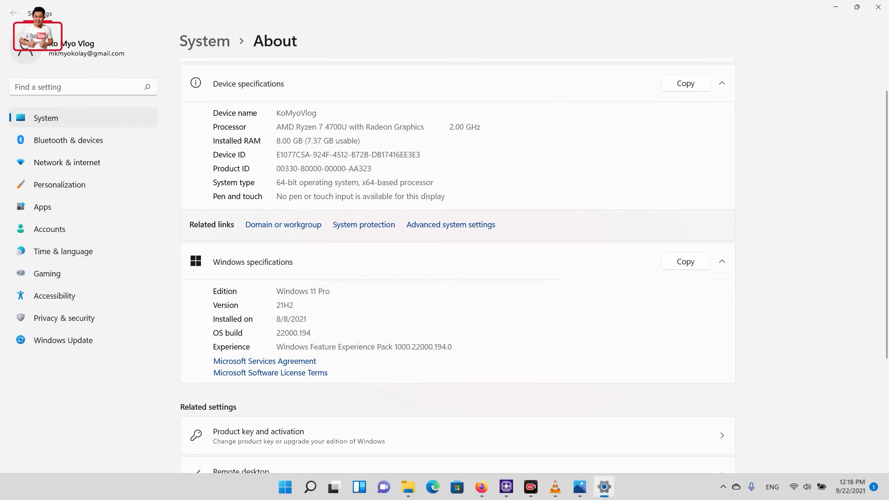
Launch the DirectX Diagnostic Tool with the dxdiag run command and switch windows to look for it.
key("super+r")
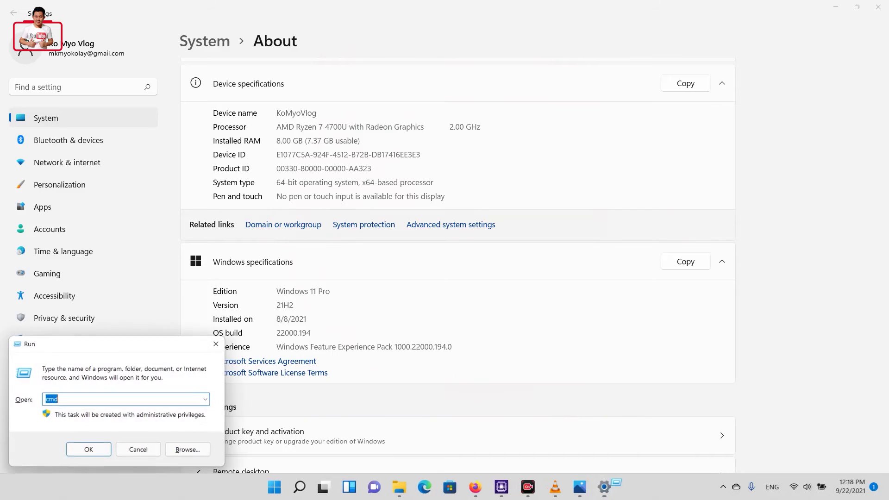
type("dx")
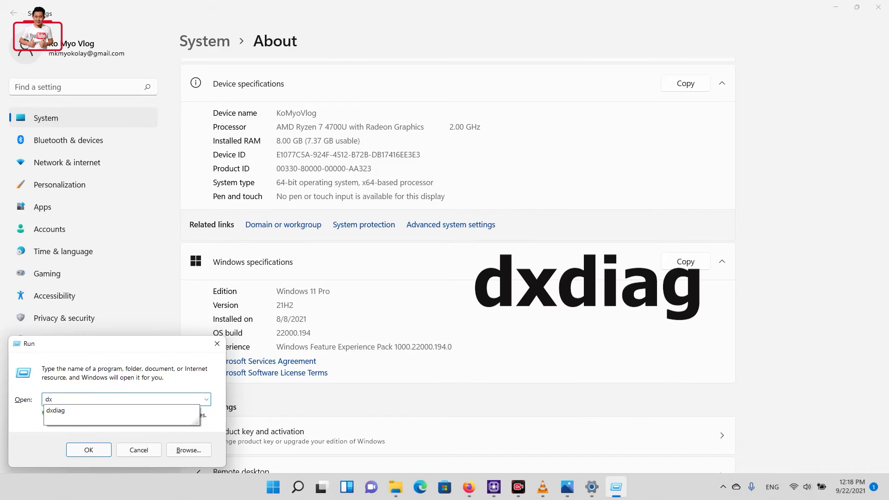
type("diag")
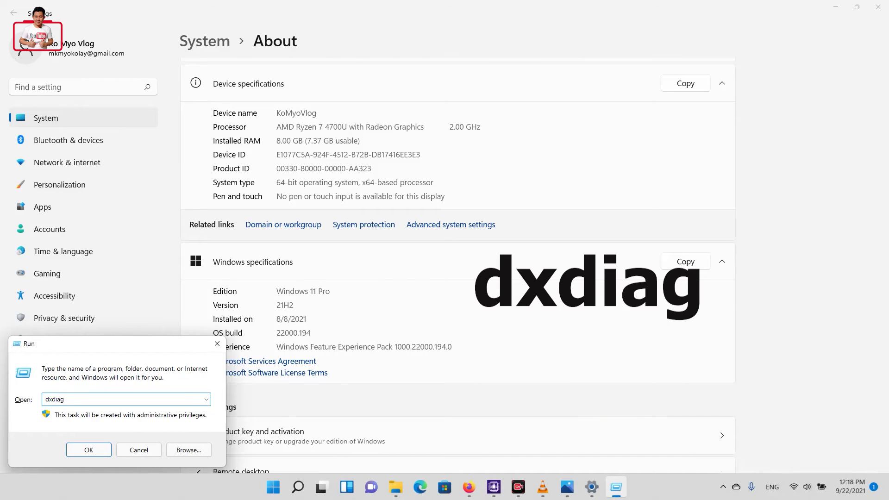
key("Return")
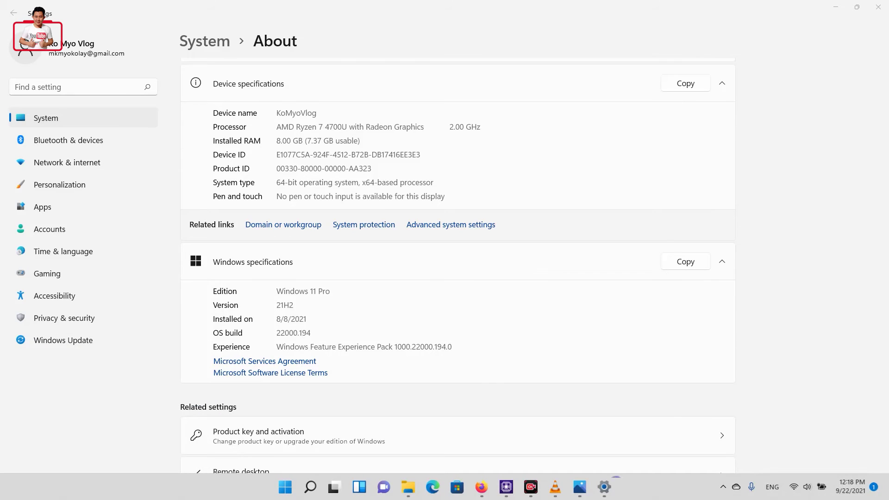
key("alt+Tab")
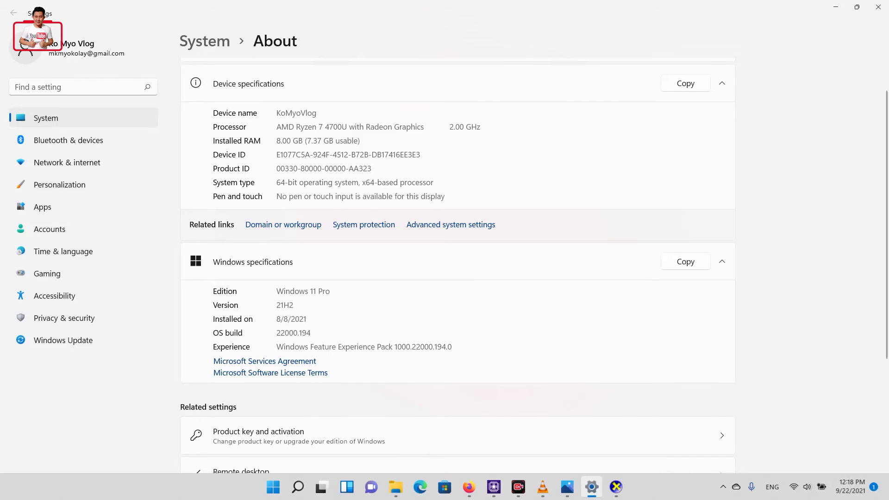
Check the system type on the About page, highlighting the operating system's bit version.
left_click_drag(276, 182, 389, 182)
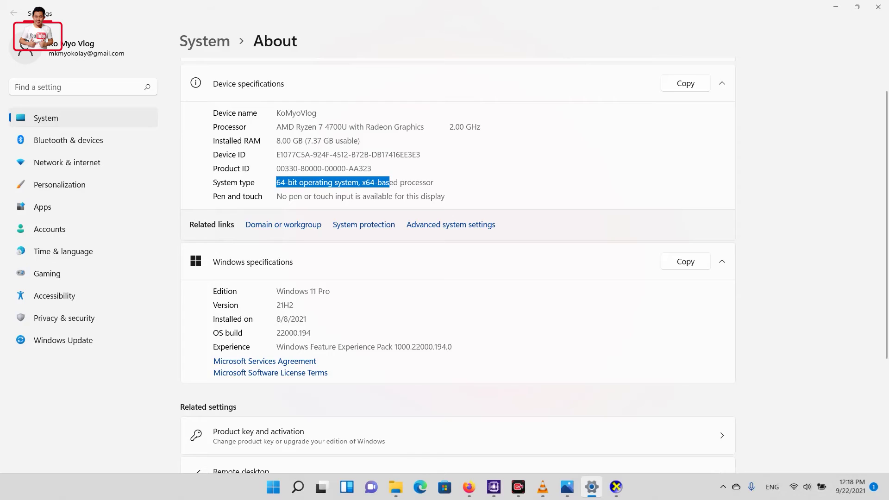
key("Escape")
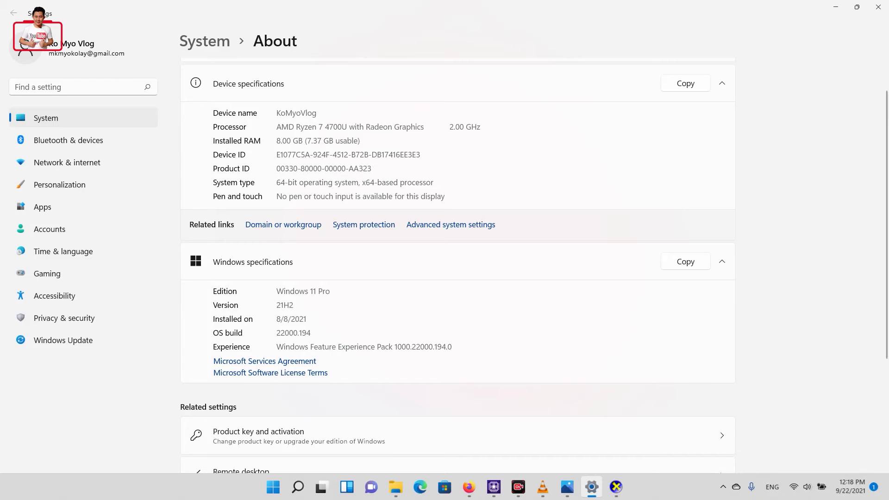
double_click(281, 182)
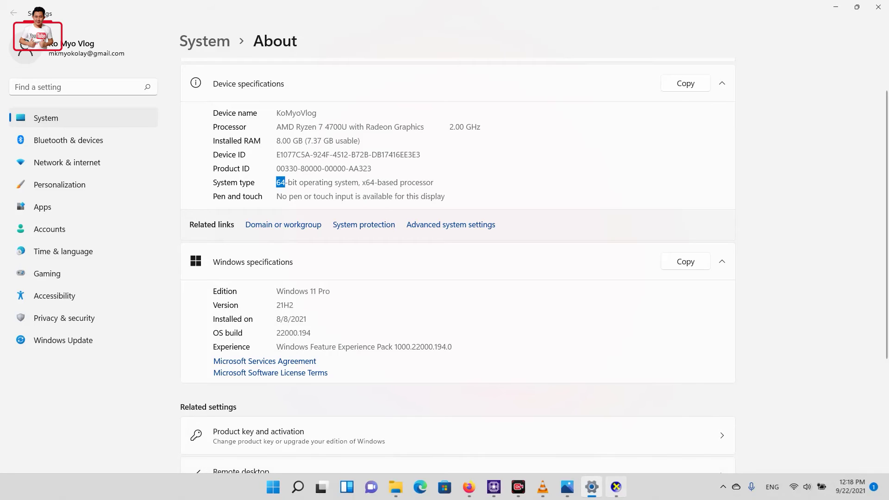
Bring up the DirectX Diagnostic Tool, review the graphics device and its memory on the Display page, and close the tool.
left_click(615, 486)
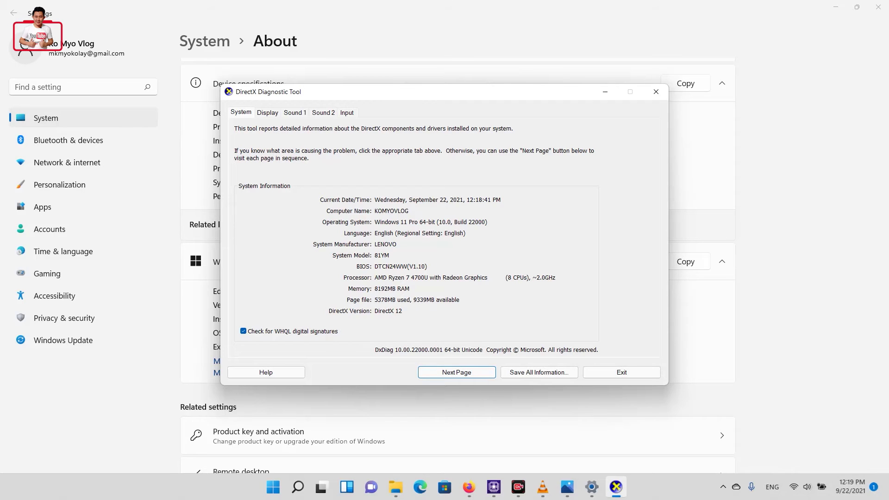
key("Return")
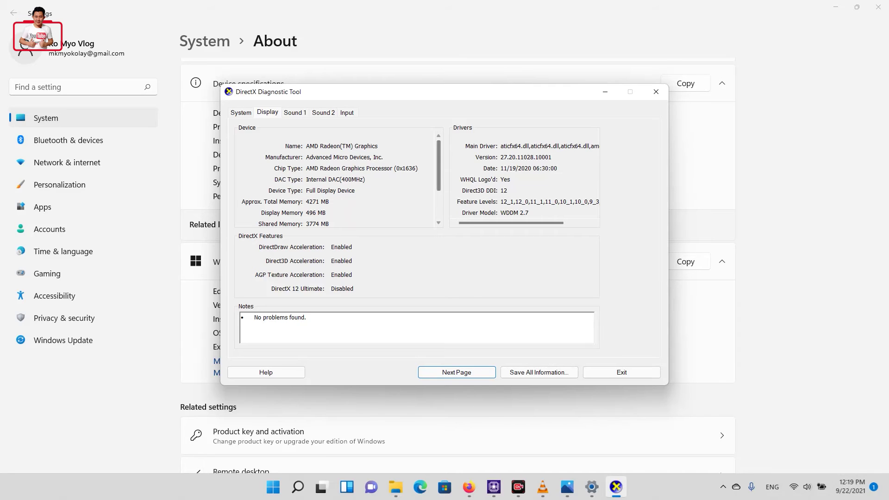
scroll(337, 181, "down", 3)
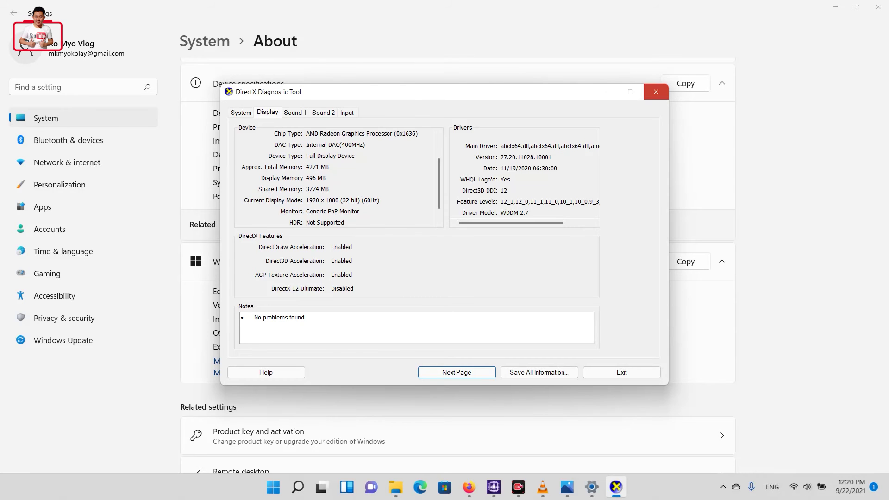
key("alt+F4")
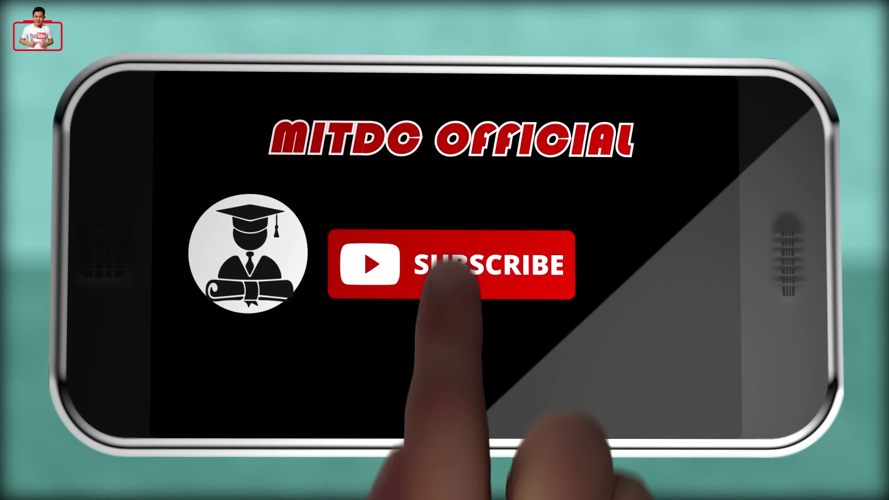